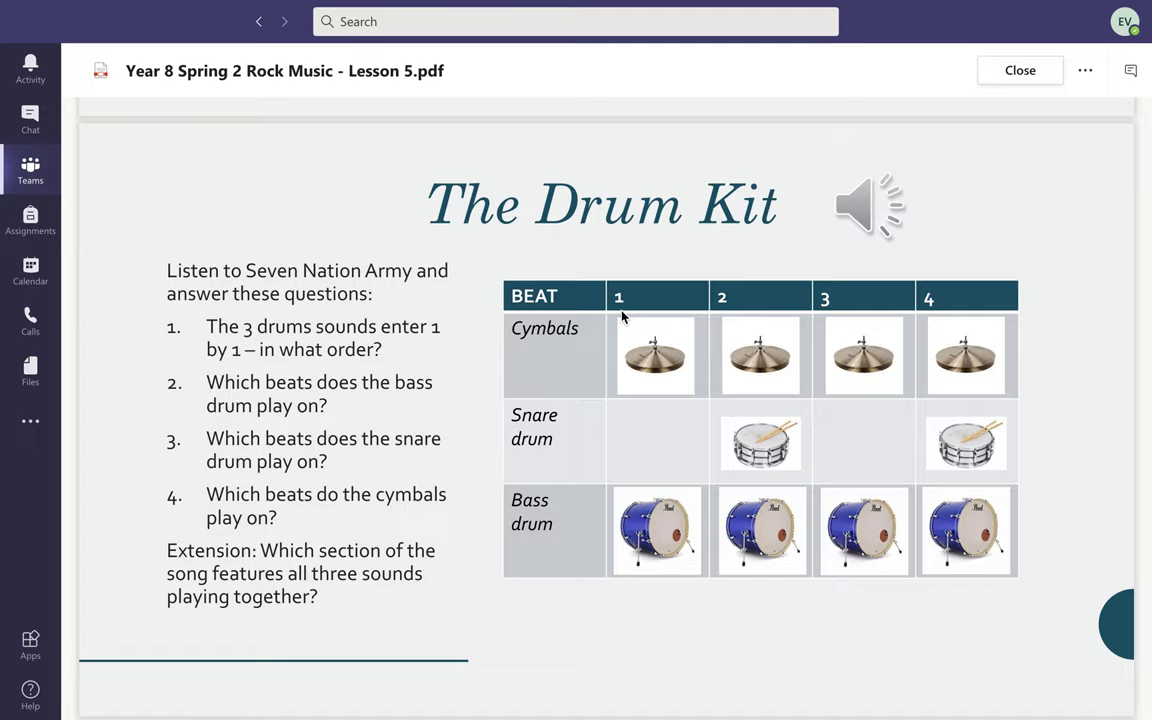
# Switch between the Soundtrap studio desktop and the drum kit lesson slide.
pyautogui.hotkey('ctrl', 'Right')
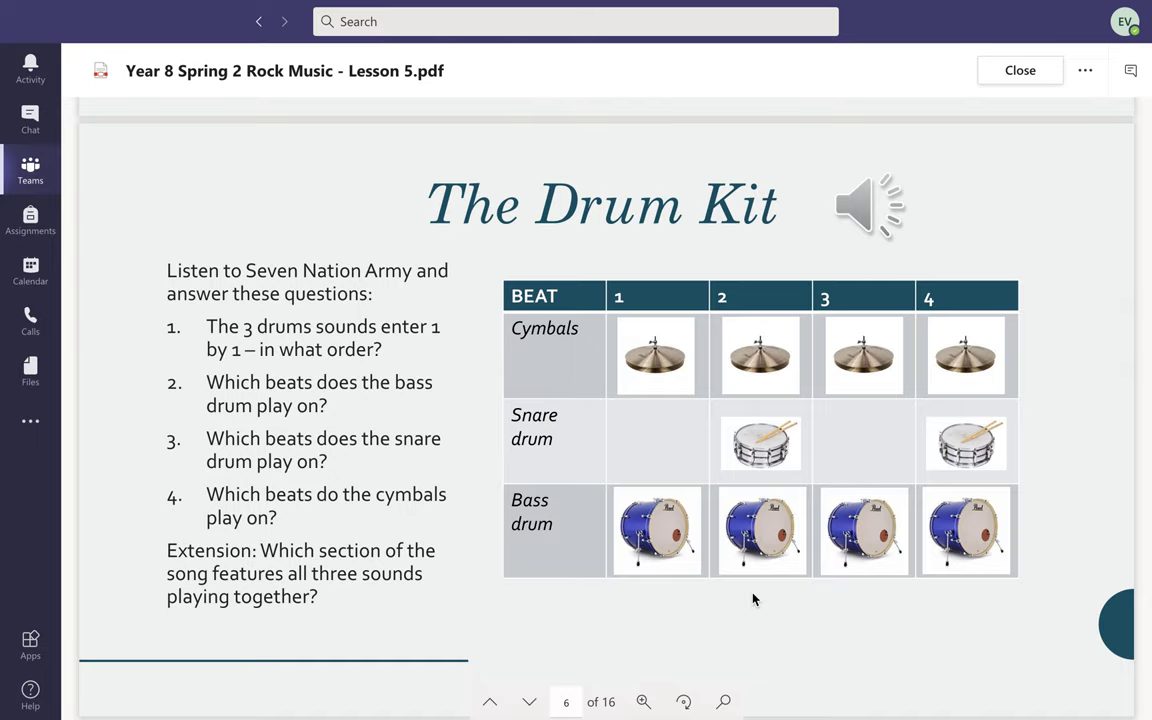
pyautogui.hotkey('ctrl', 'Right')
pyautogui.hotkey('ctrl', 'Left')
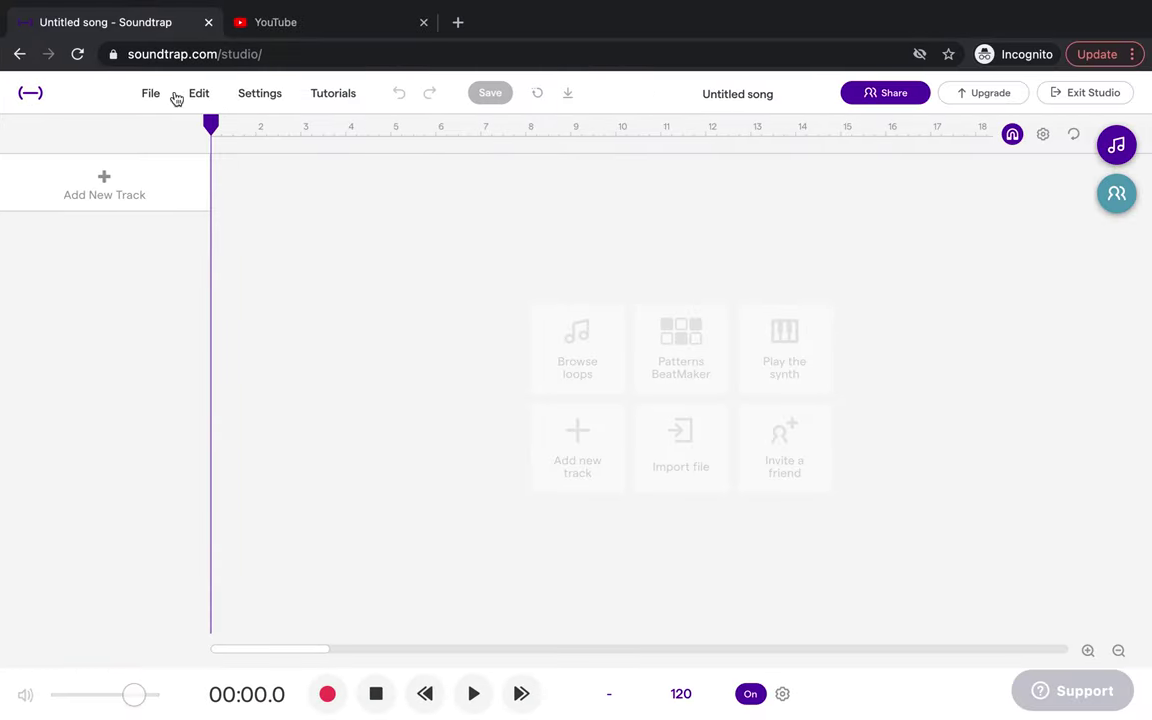
# Listen to the metronome from the song start, then add a new Drum & beats track.
pyautogui.moveTo(460, 680)
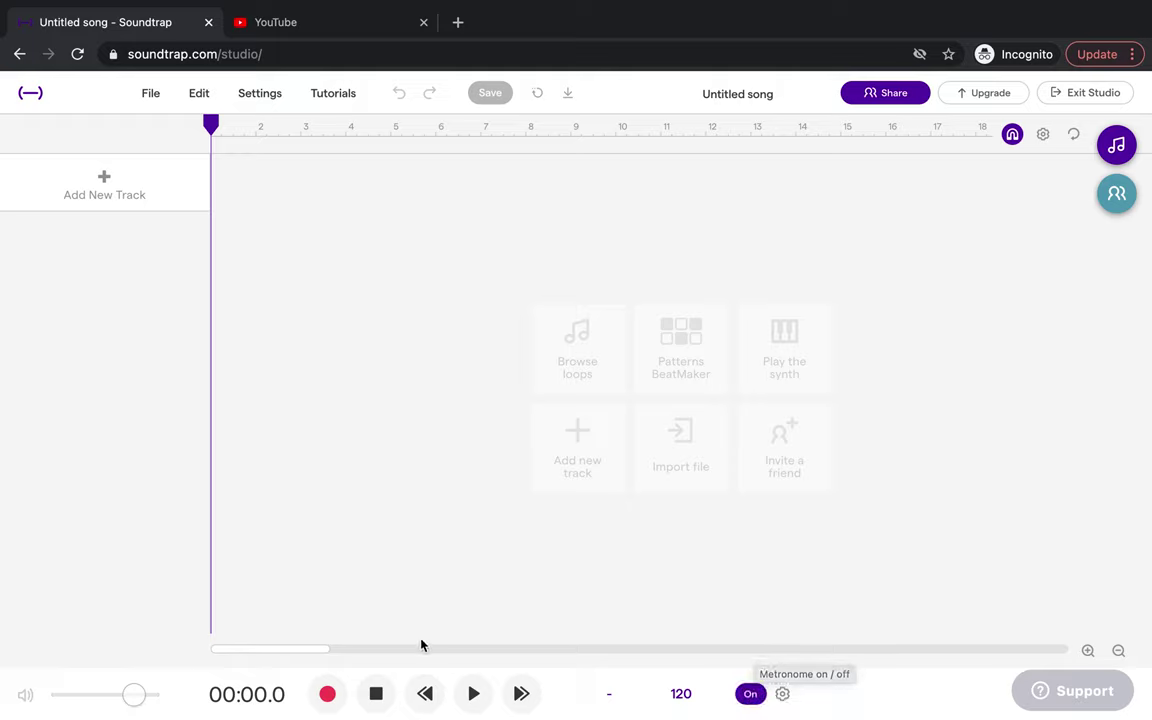
pyautogui.click(471, 694)
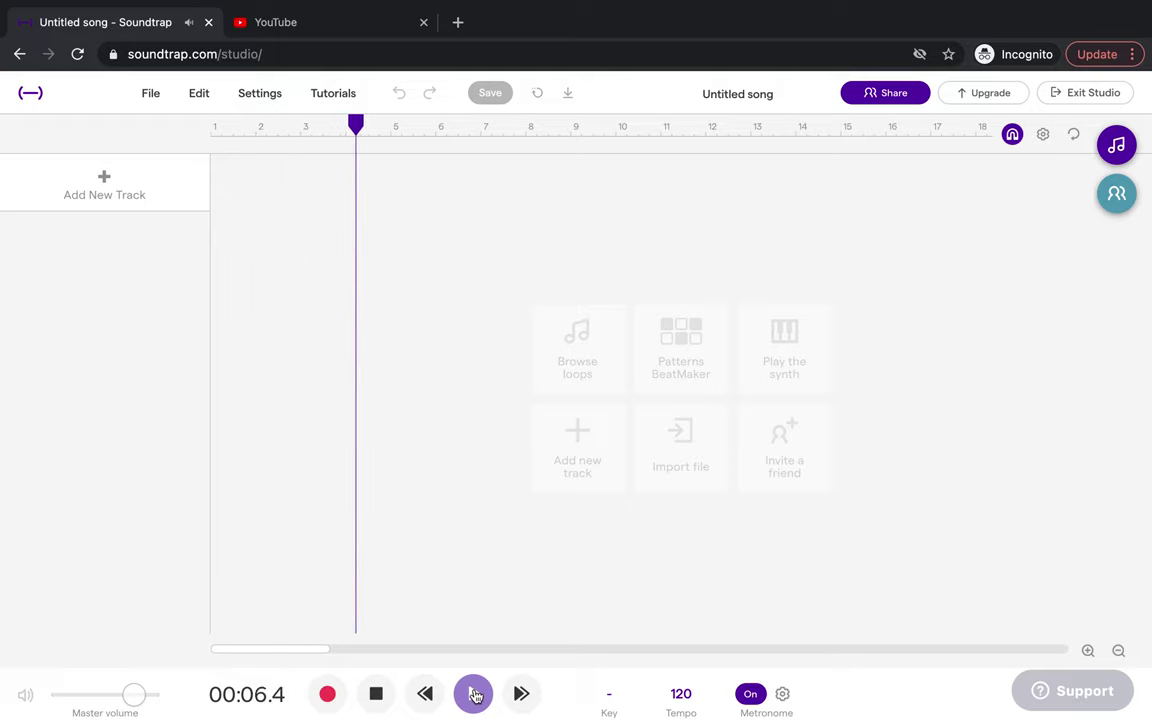
pyautogui.click(474, 694)
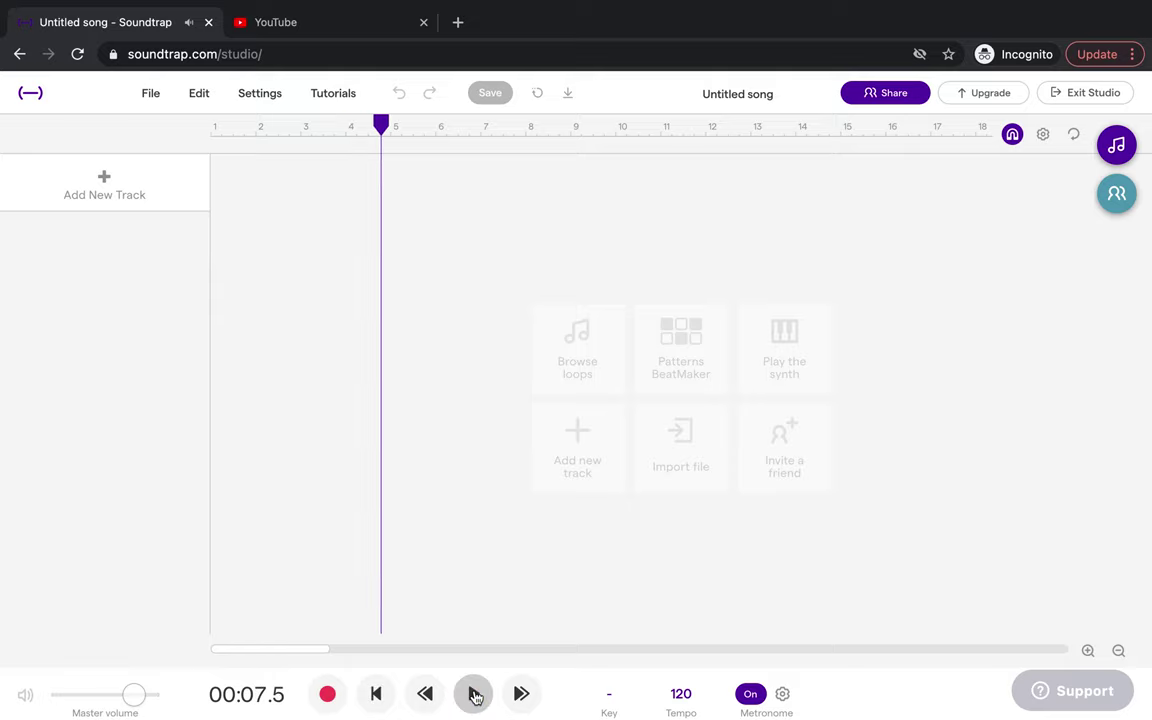
pyautogui.click(376, 694)
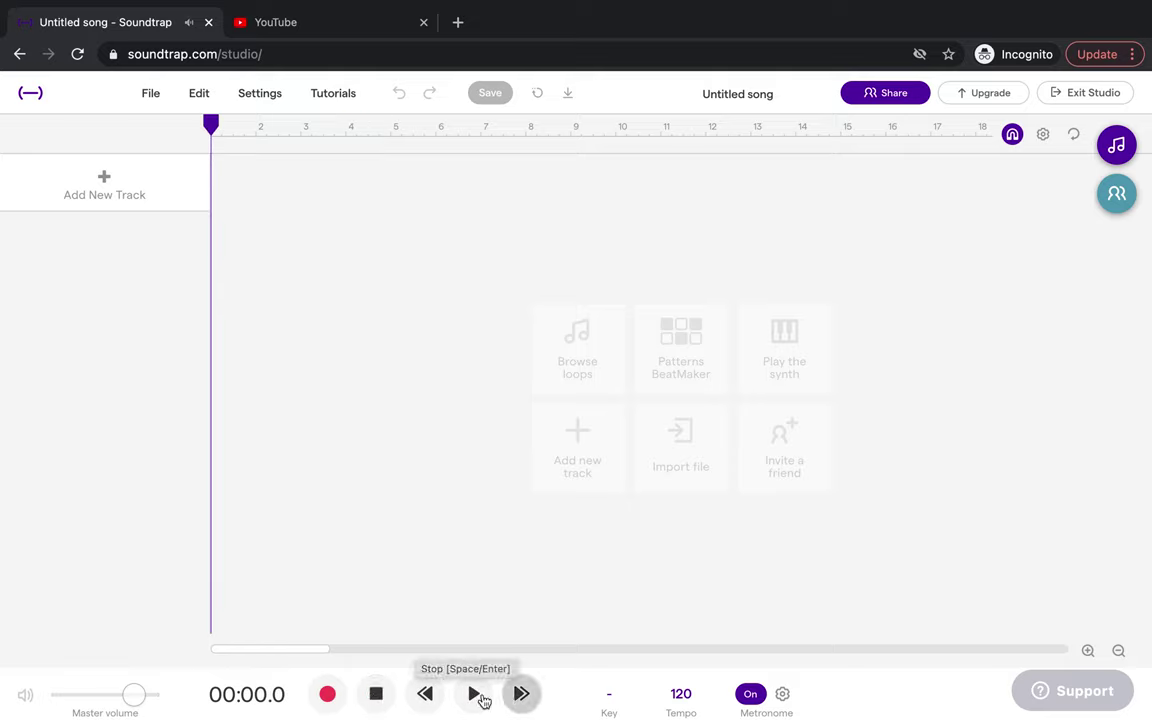
pyautogui.click(479, 699)
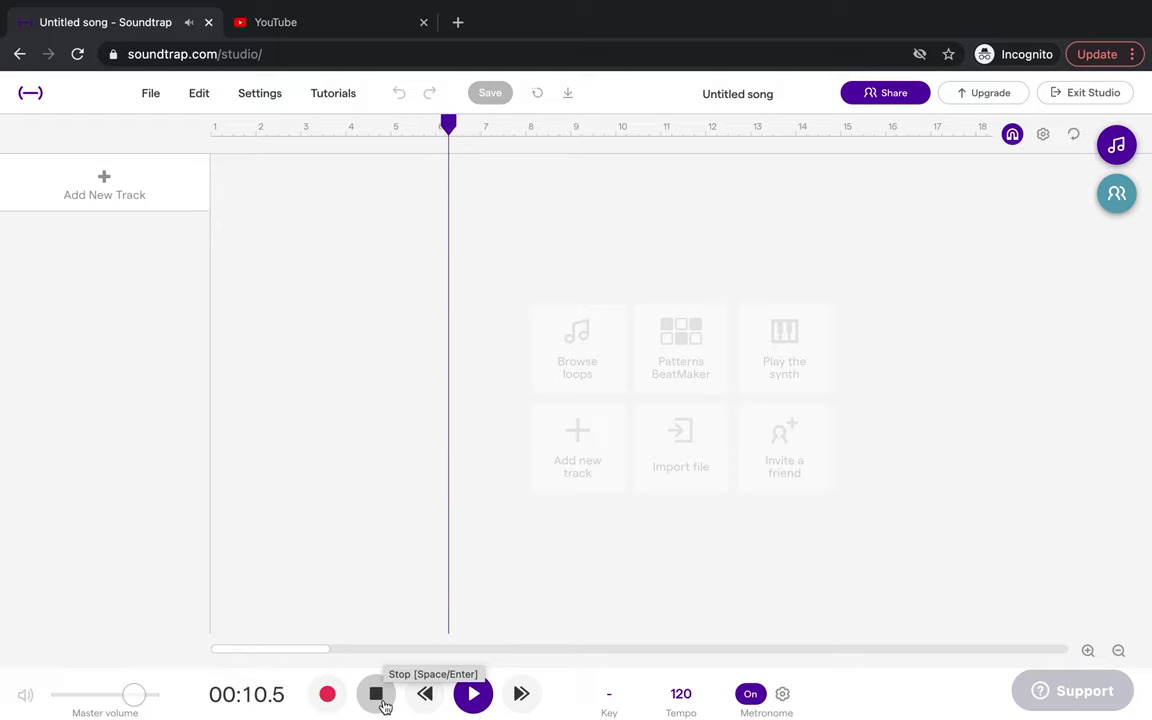
pyautogui.click(377, 694)
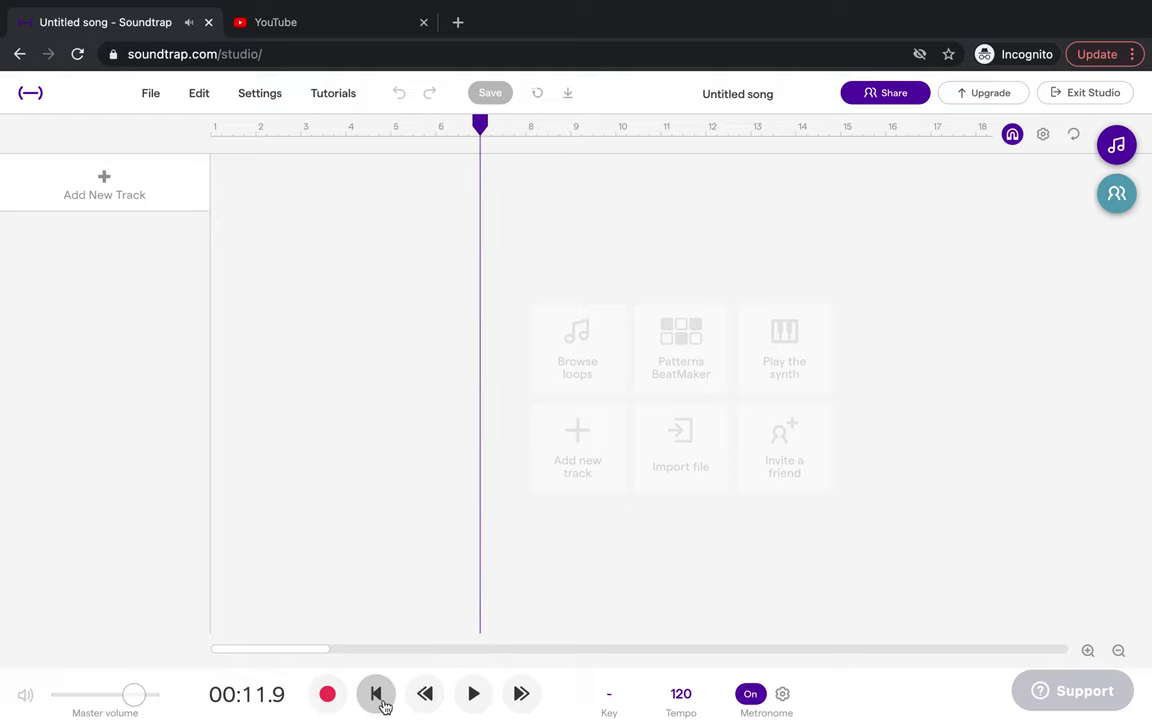
pyautogui.click(377, 694)
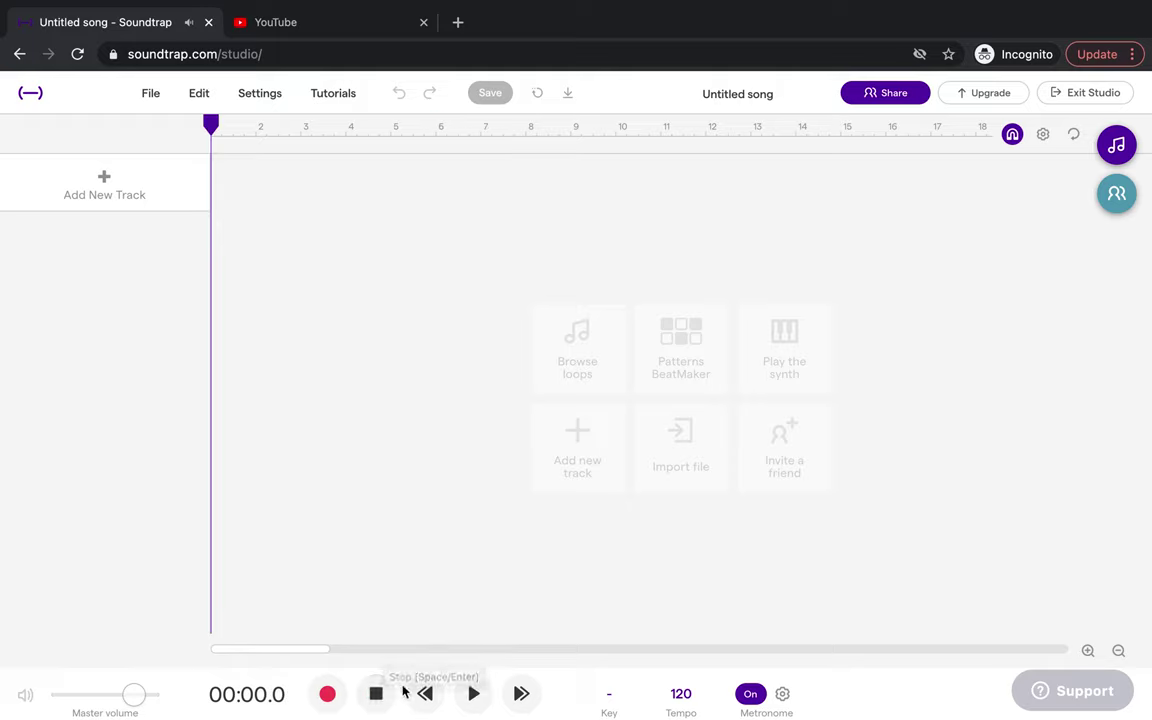
pyautogui.click(121, 196)
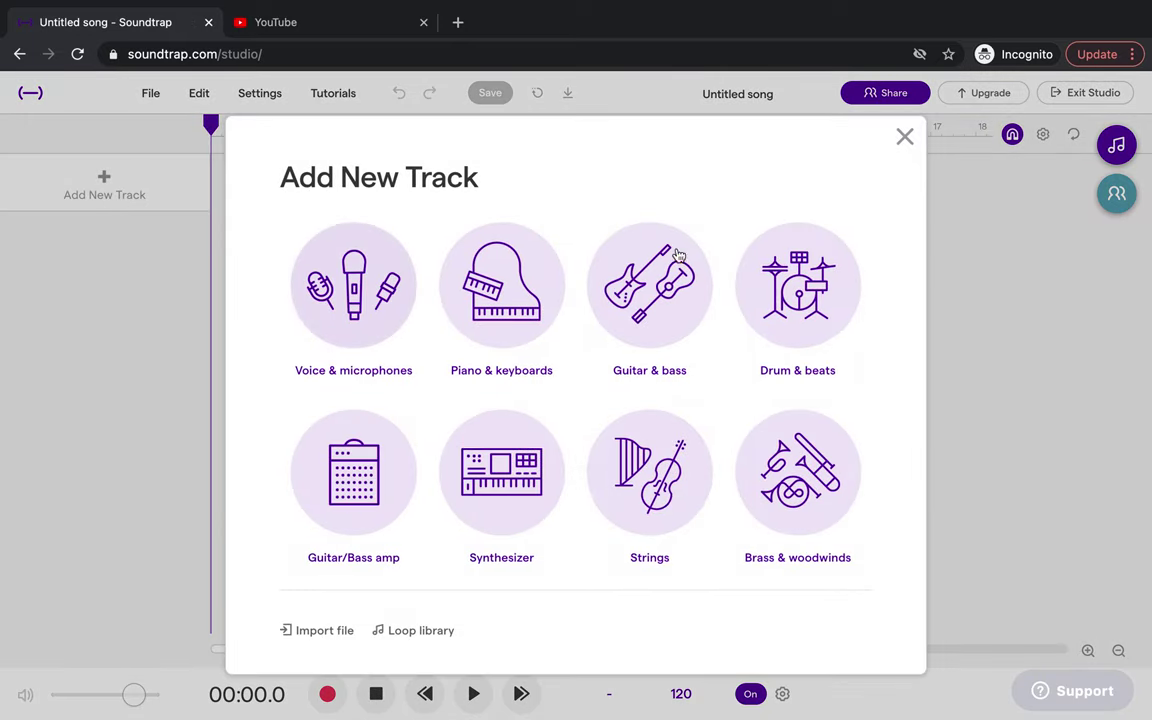
pyautogui.click(798, 343)
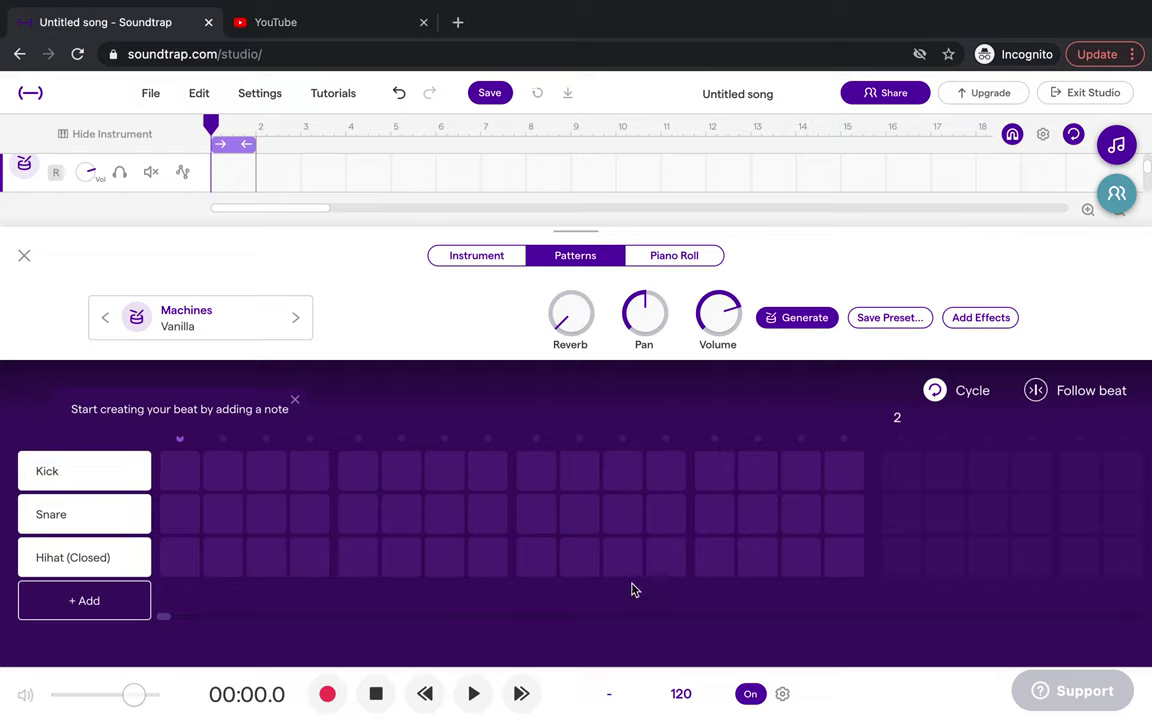
# Show the Vanilla drum machine's playable pads and audition pads A and Q.
pyautogui.click(481, 260)
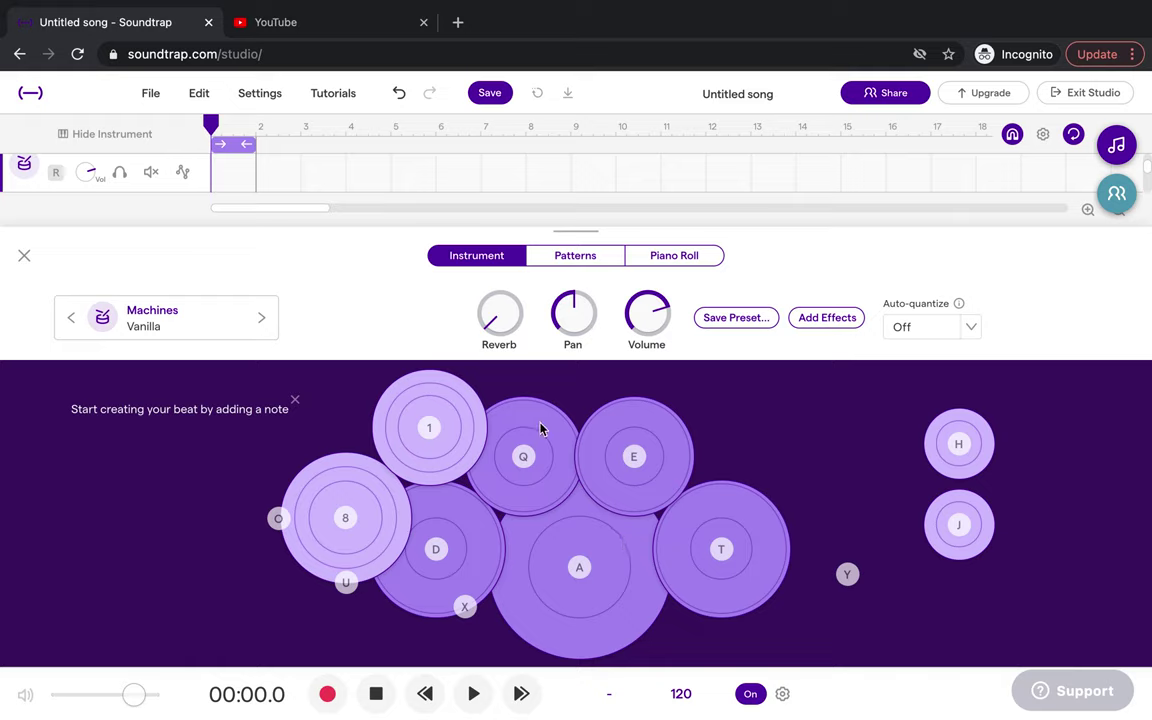
pyautogui.click(577, 571)
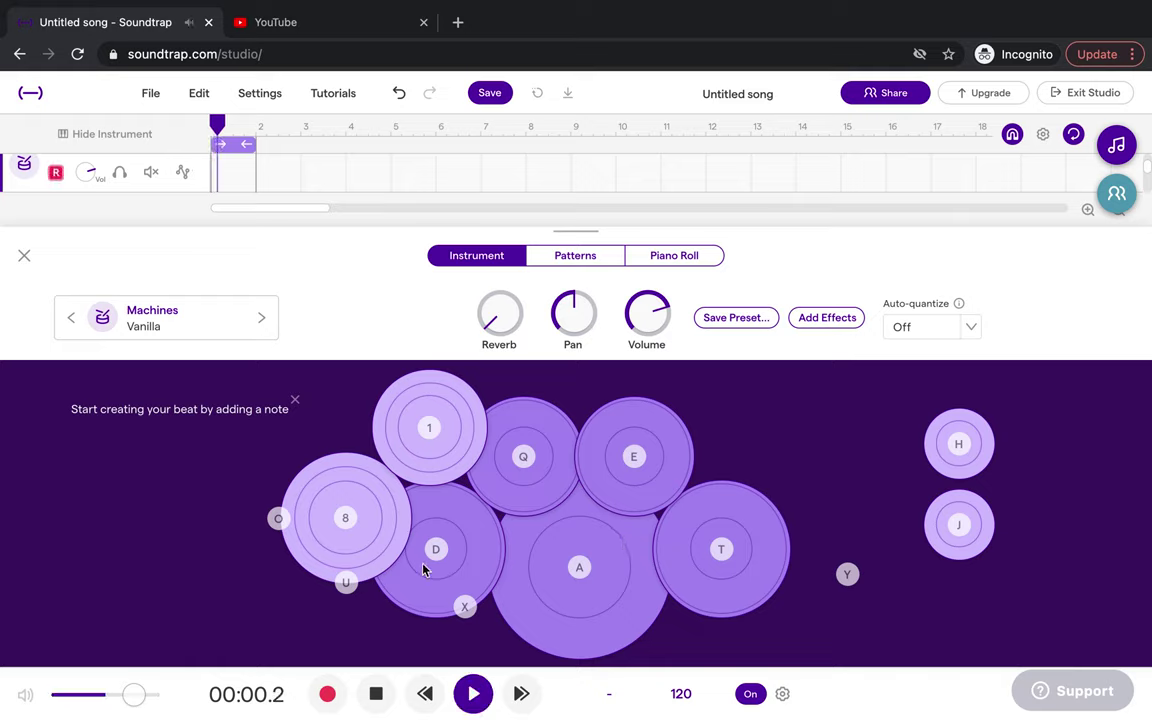
pyautogui.click(376, 694)
pyautogui.click(567, 573)
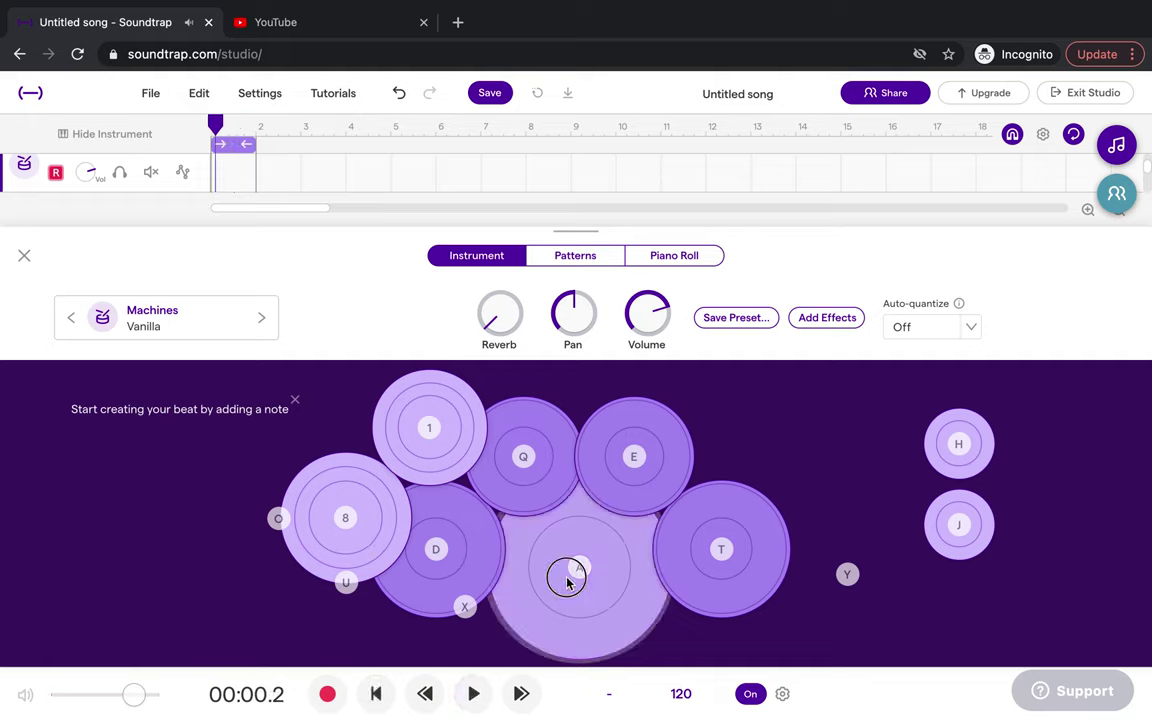
pyautogui.click(564, 580)
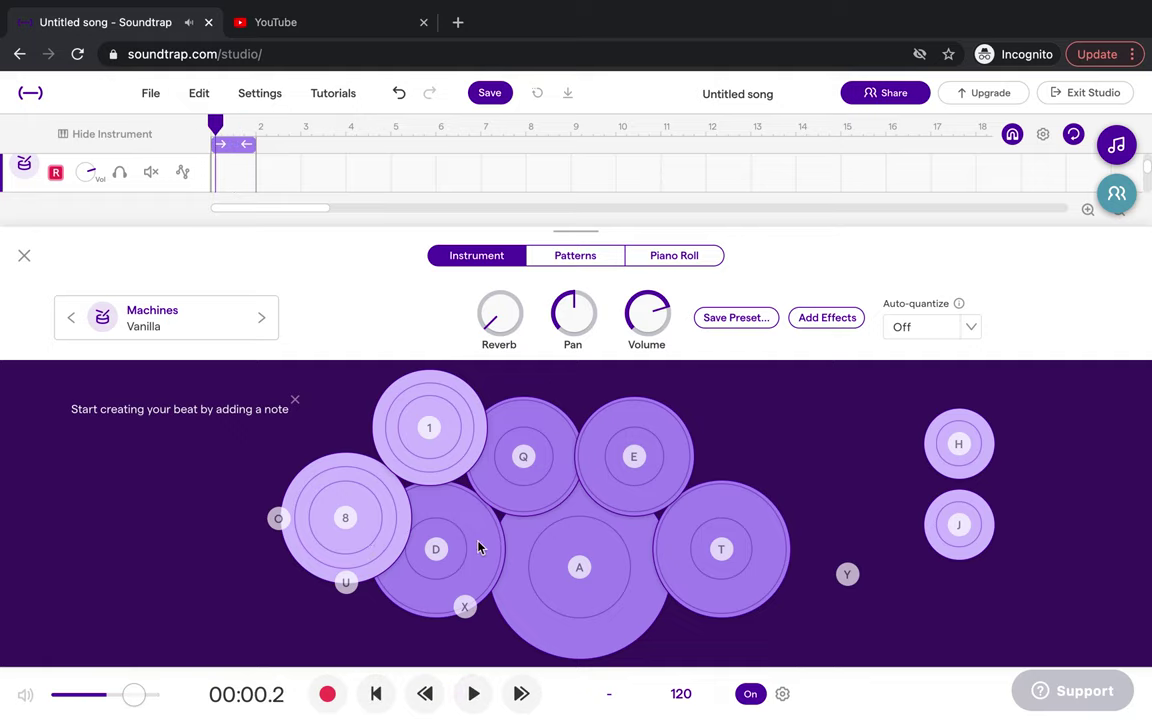
pyautogui.click(521, 457)
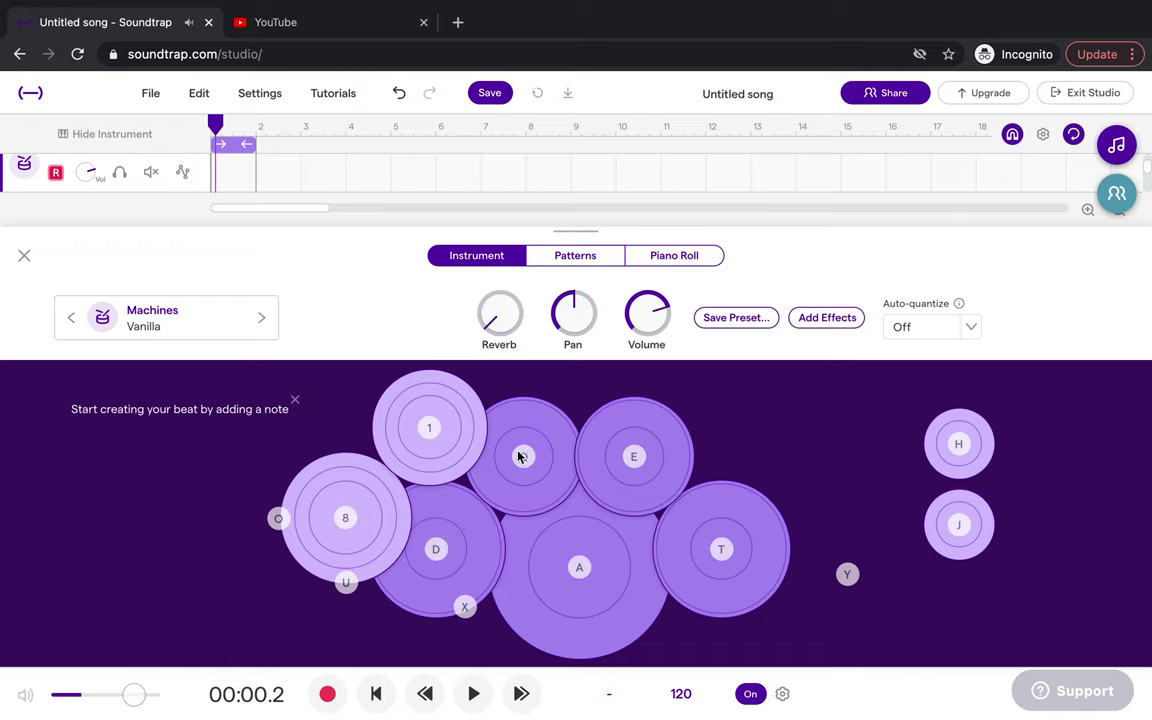
# Switch the drum track's instrument to the Seventies preset from the Drums Kits category.
pyautogui.click(176, 321)
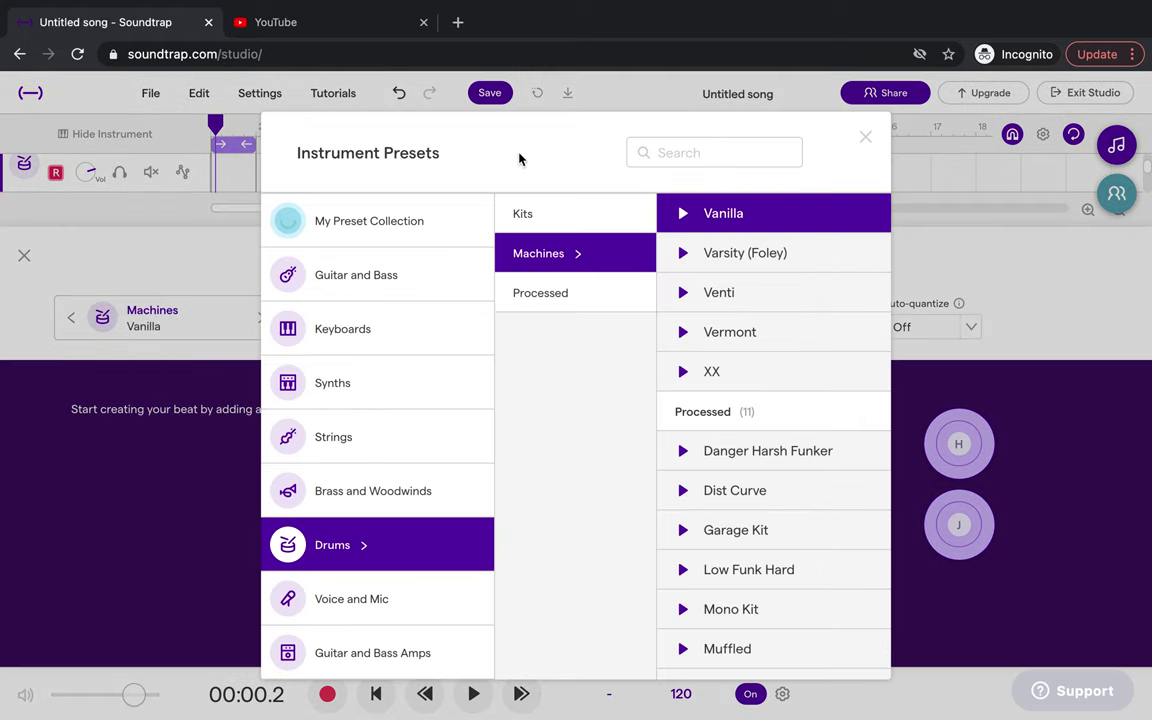
pyautogui.click(526, 221)
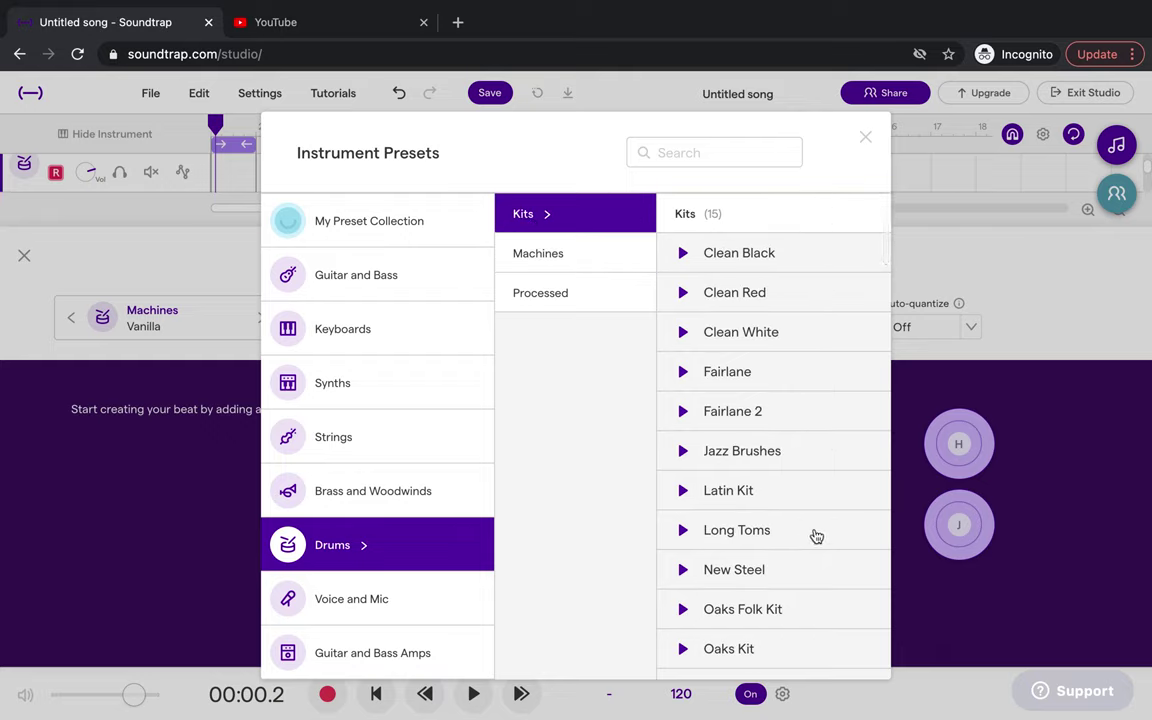
pyautogui.scroll(-1, 801, 537)
pyautogui.scroll(-5, 801, 537)
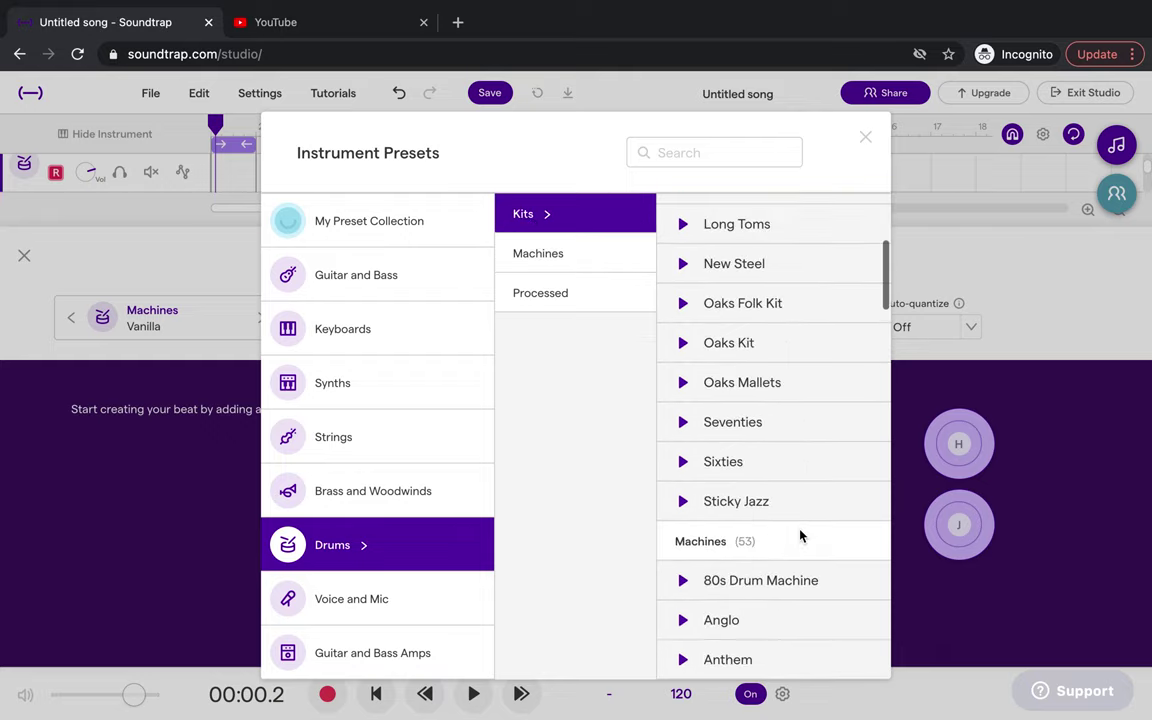
pyautogui.scroll(1, 790, 490)
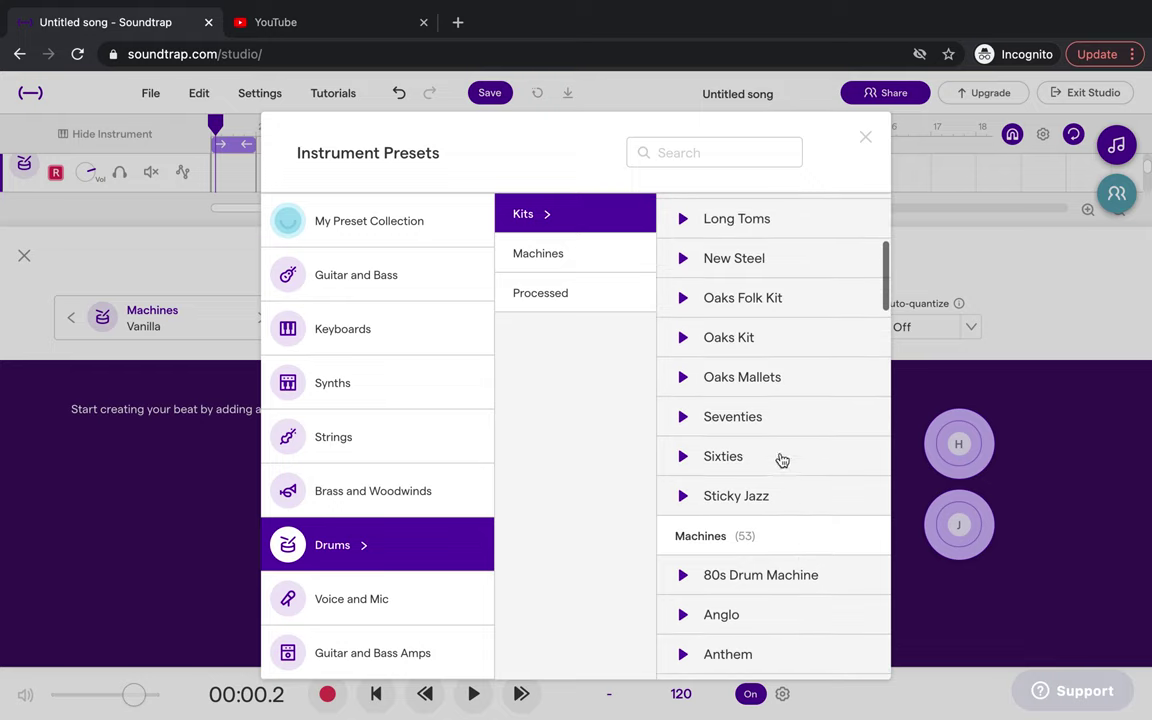
pyautogui.click(726, 425)
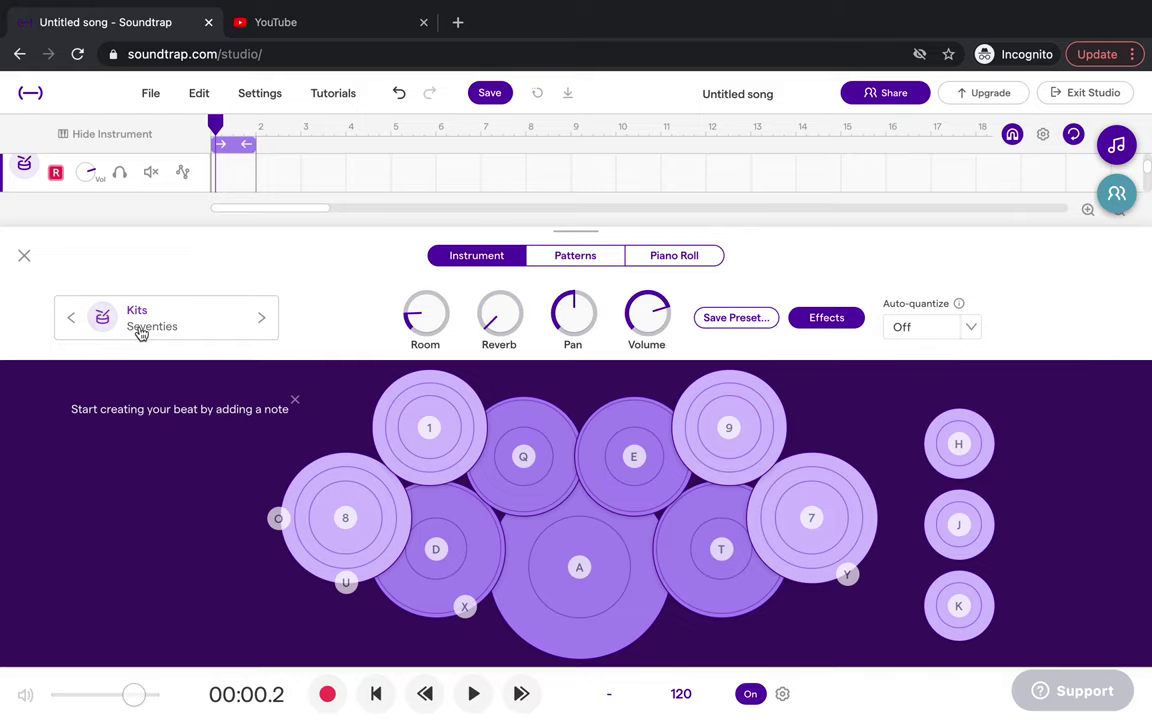
# Audition the Seventies kit pads A, D and 8, repeating A and D.
pyautogui.click(577, 586)
pyautogui.click(465, 566)
pyautogui.click(345, 532)
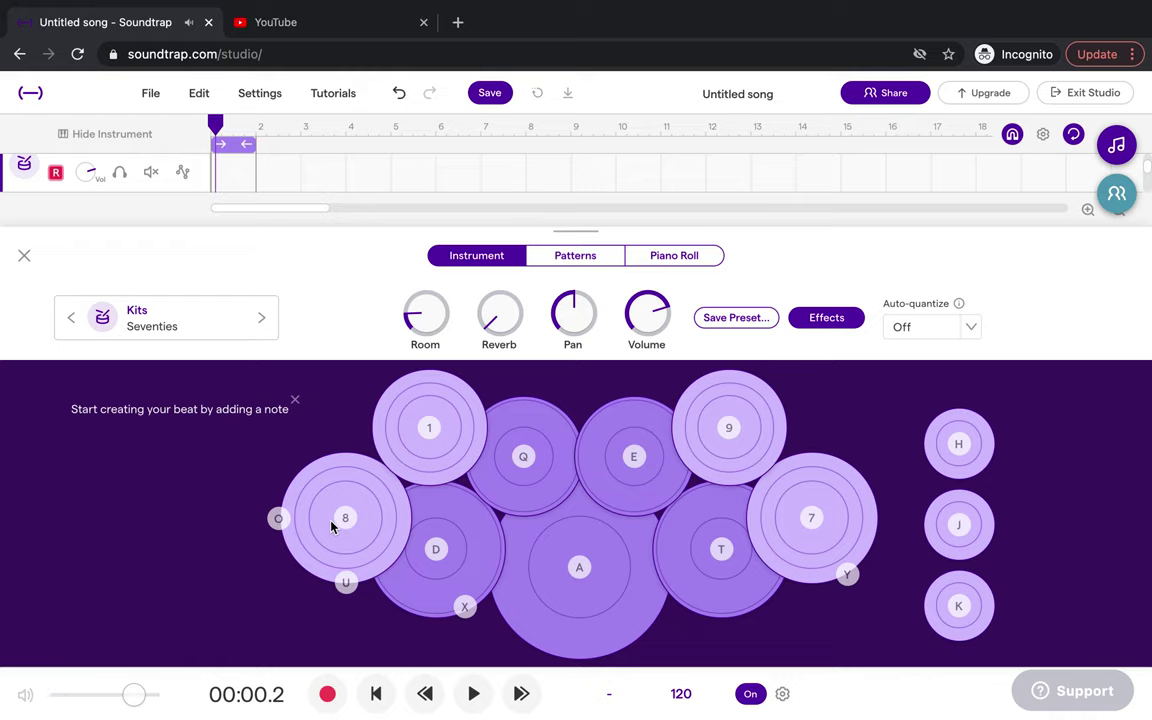
pyautogui.click(596, 581)
pyautogui.click(596, 572)
pyautogui.click(596, 572)
pyautogui.click(434, 547)
pyautogui.click(435, 548)
pyautogui.click(434, 557)
# Try pads 8 and 9, then tap pad A in a steady beat.
pyautogui.click(334, 478)
pyautogui.click(699, 424)
pyautogui.click(591, 606)
pyautogui.click(591, 606)
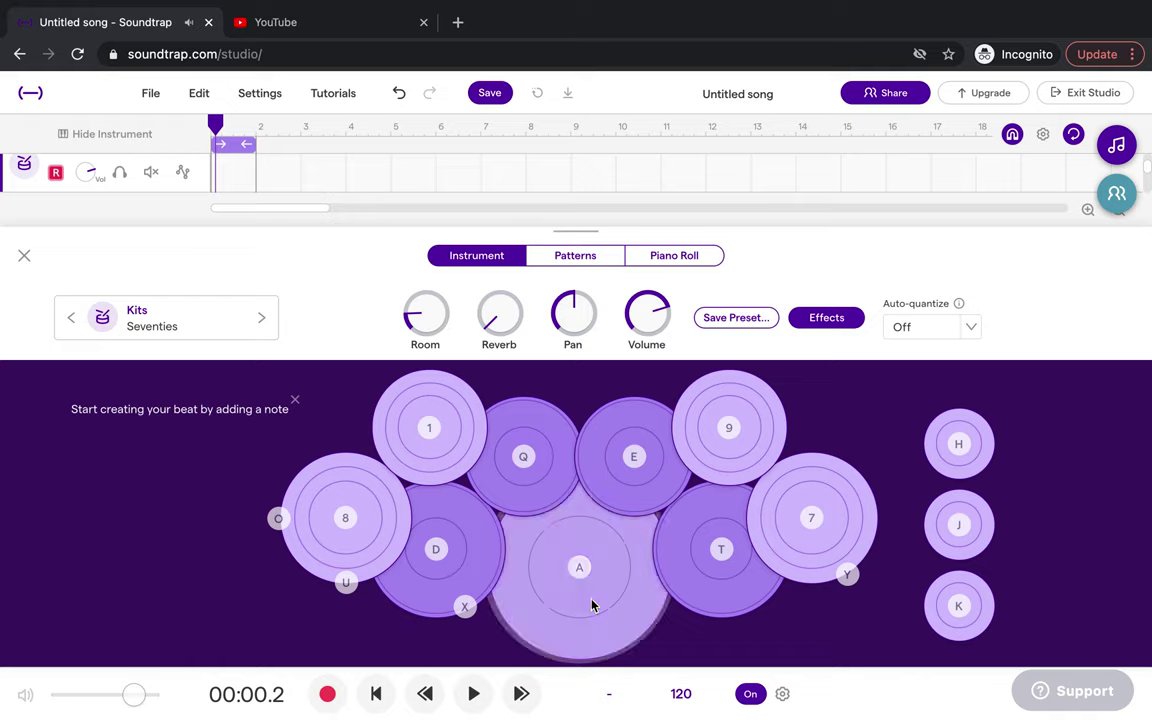
pyautogui.click(591, 606)
pyautogui.click(591, 606)
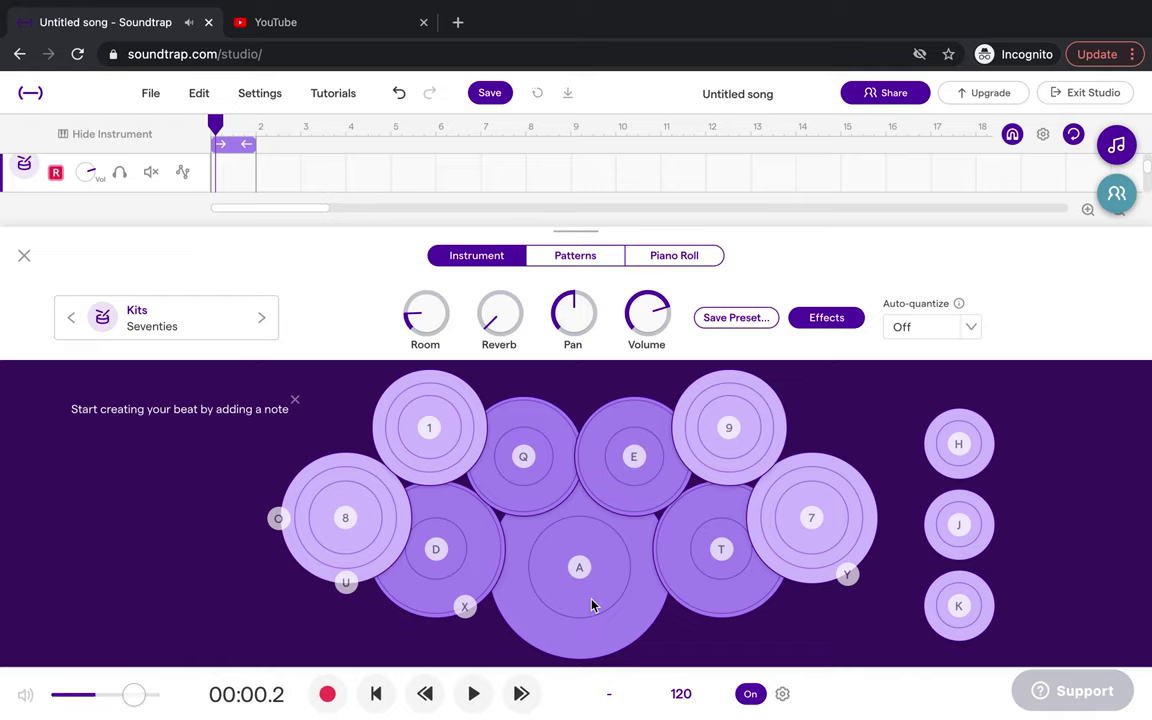
# Play and stop the song, reposition the playhead, and start recording on the drum track.
pyautogui.click(472, 705)
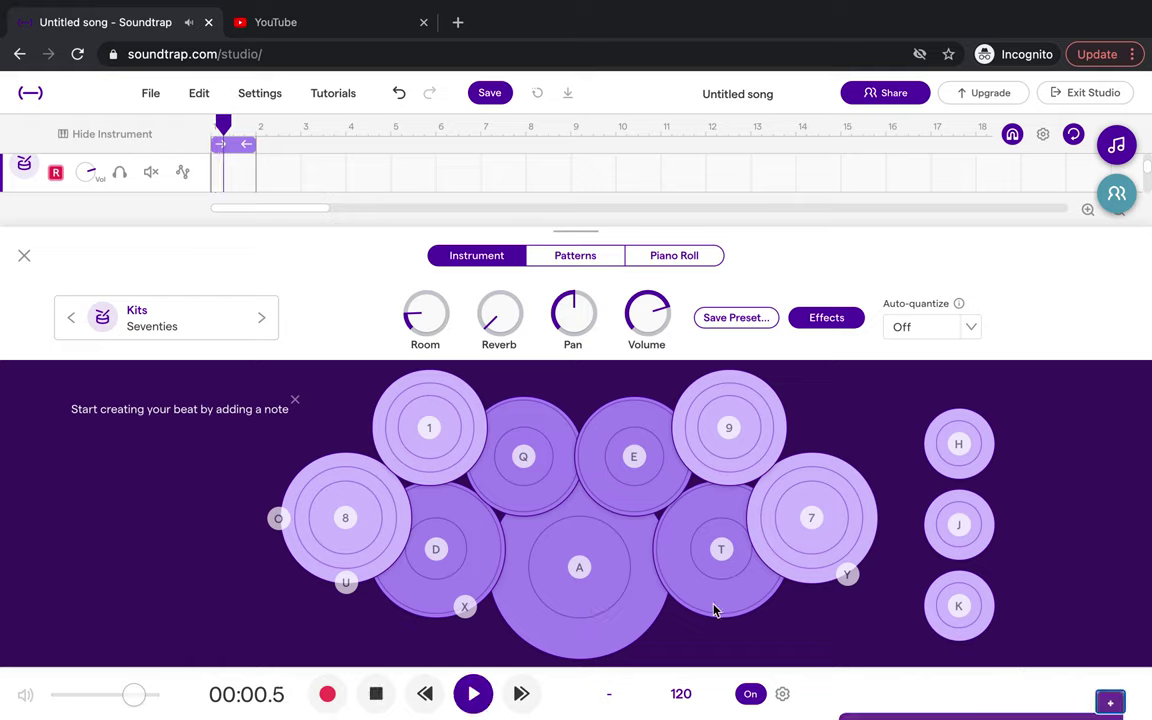
pyautogui.click(379, 700)
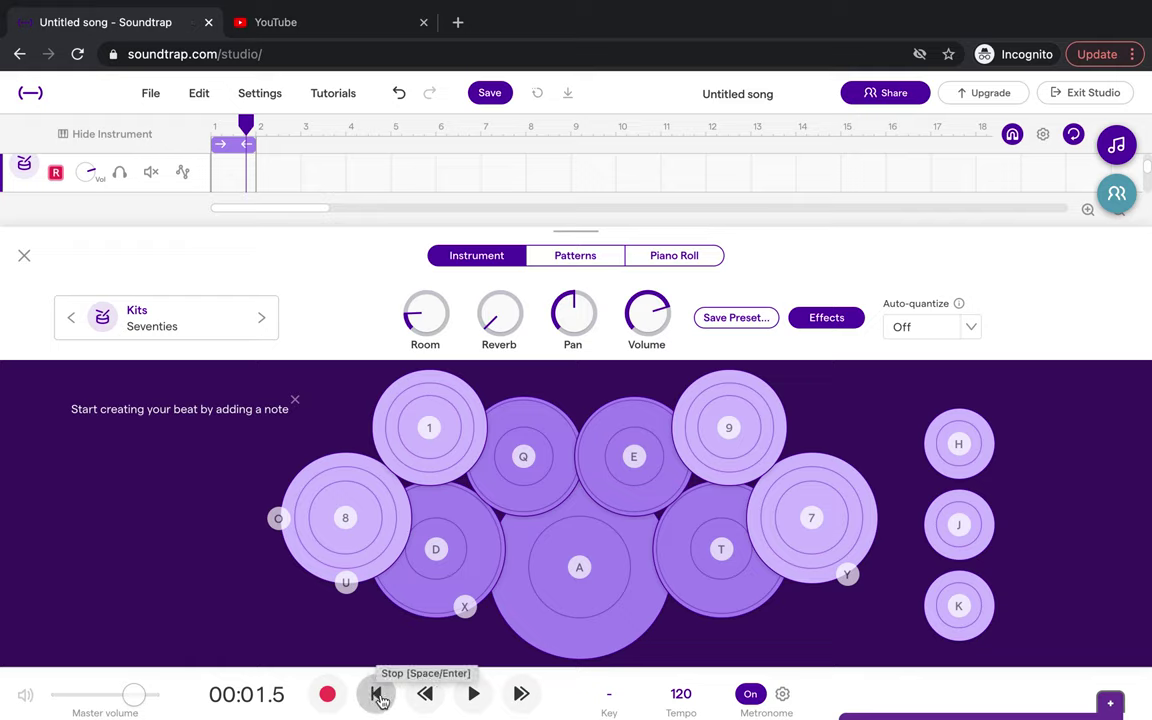
pyautogui.click(377, 696)
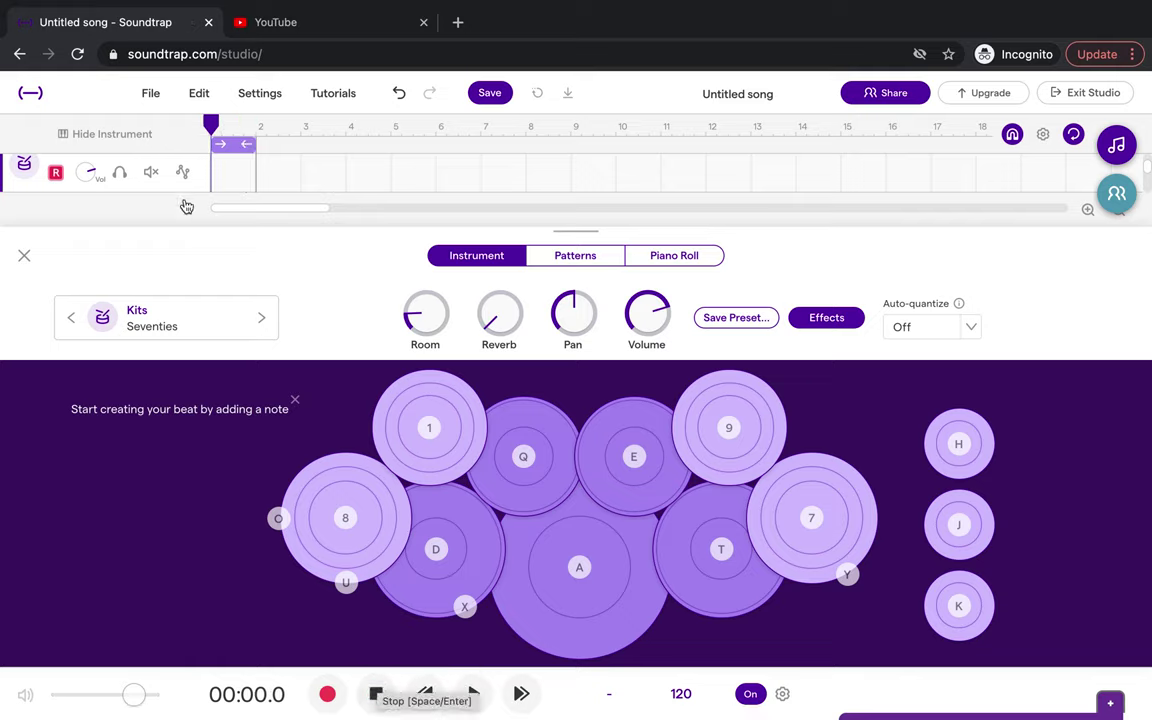
pyautogui.moveTo(211, 122); pyautogui.dragTo(176, 125)
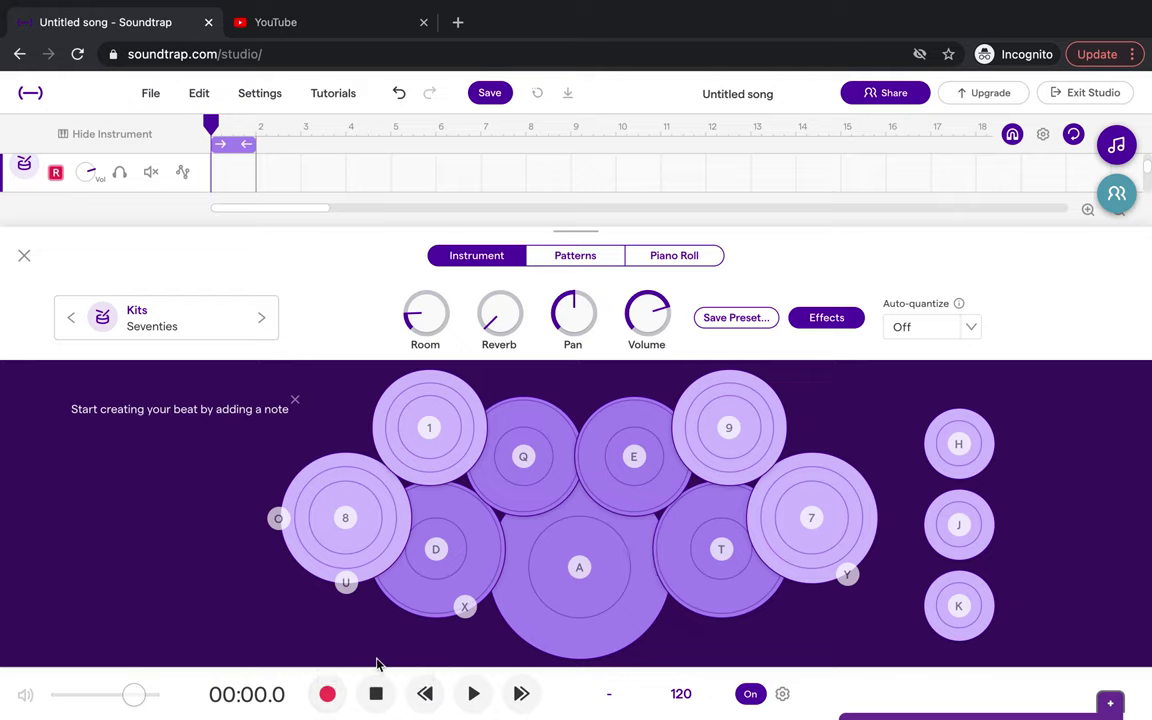
pyautogui.click(328, 697)
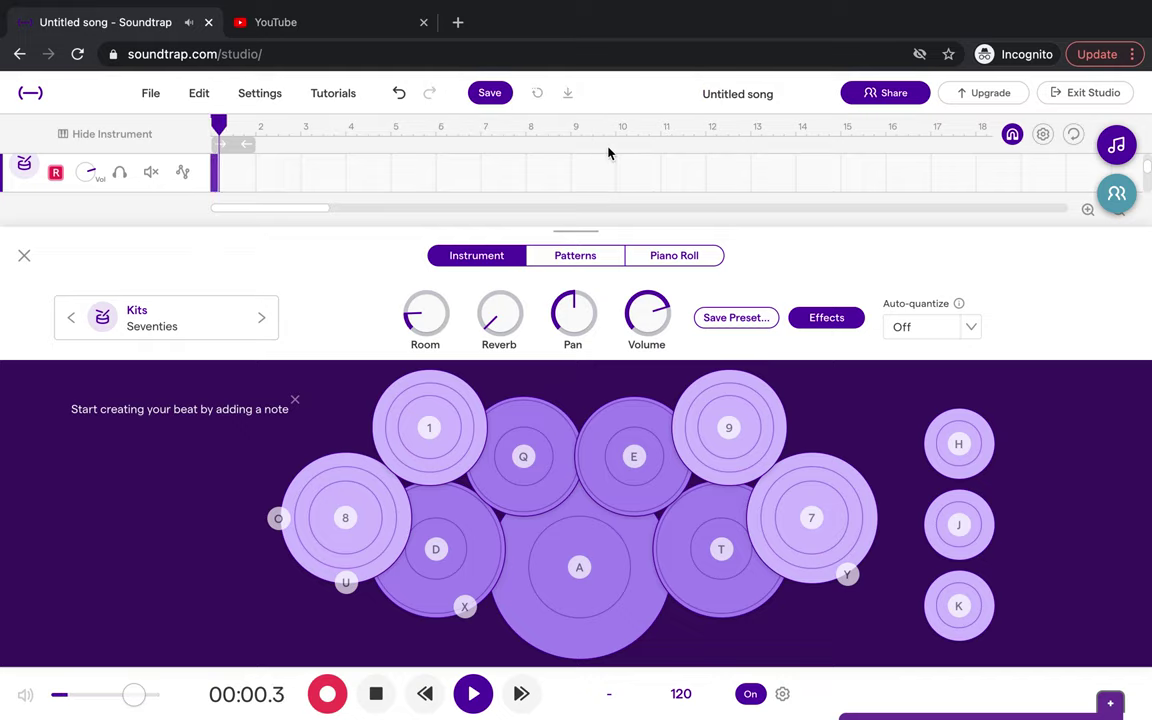
# Stop recording, play back the bass-drum beat from the start, and close the instrument panel.
pyautogui.press('space')
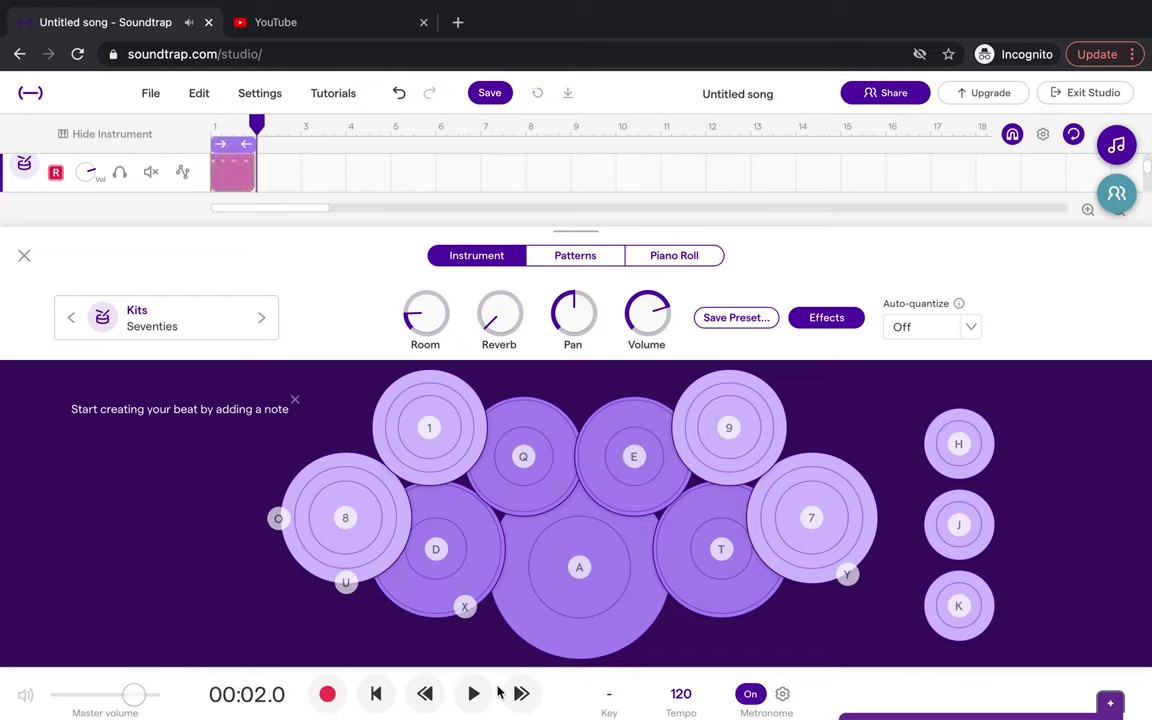
pyautogui.click(214, 128)
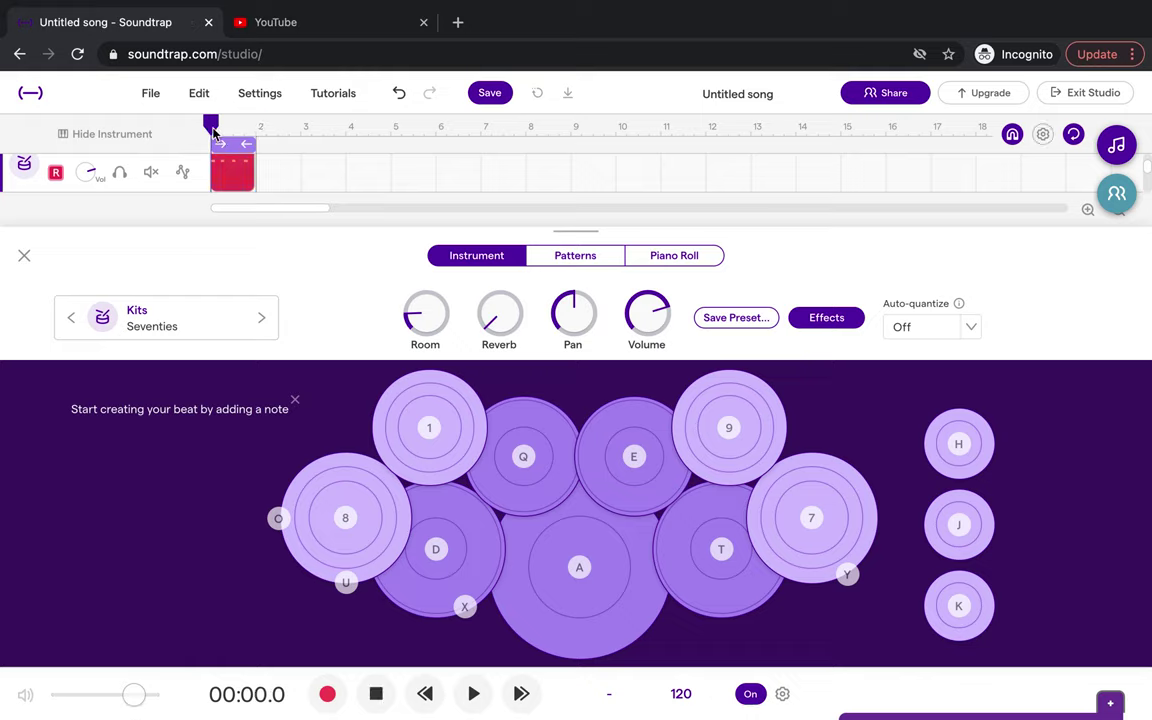
pyautogui.press('space')
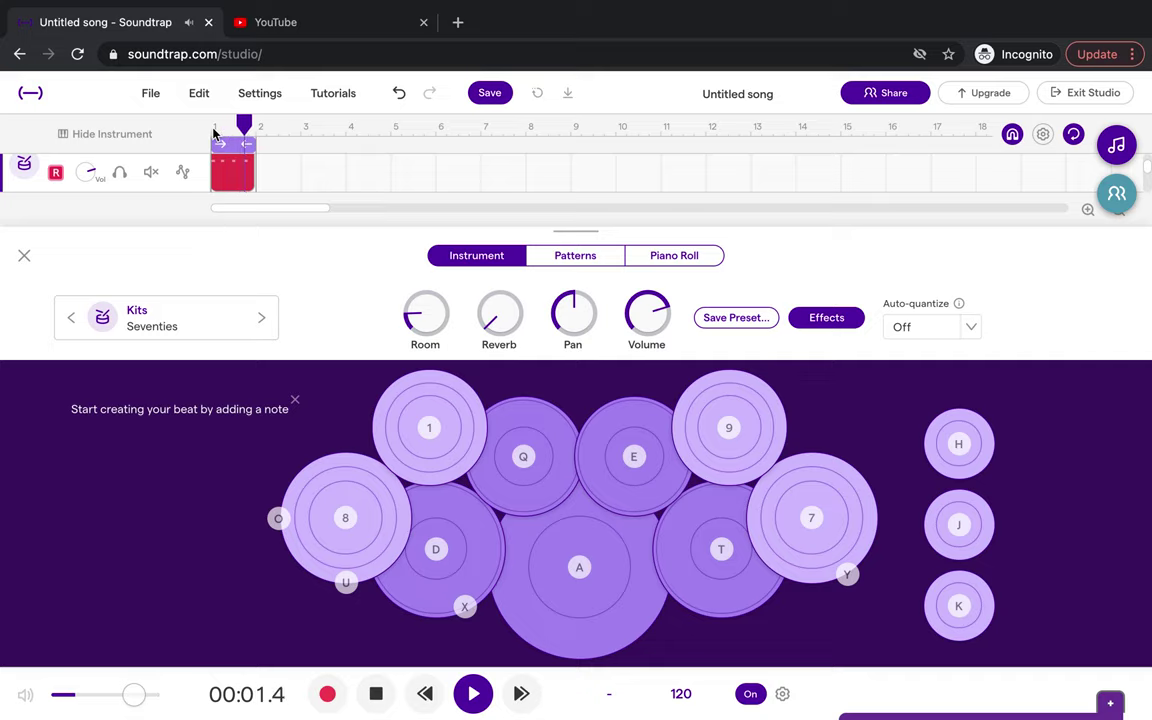
pyautogui.press('space')
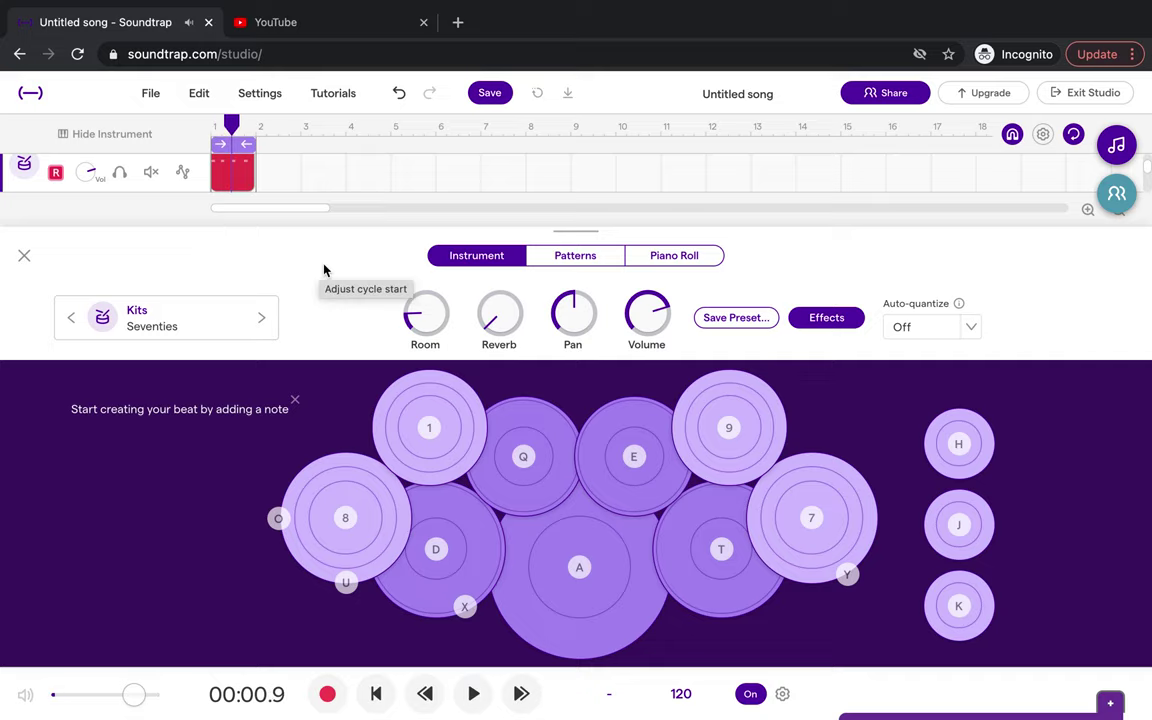
pyautogui.click(24, 255)
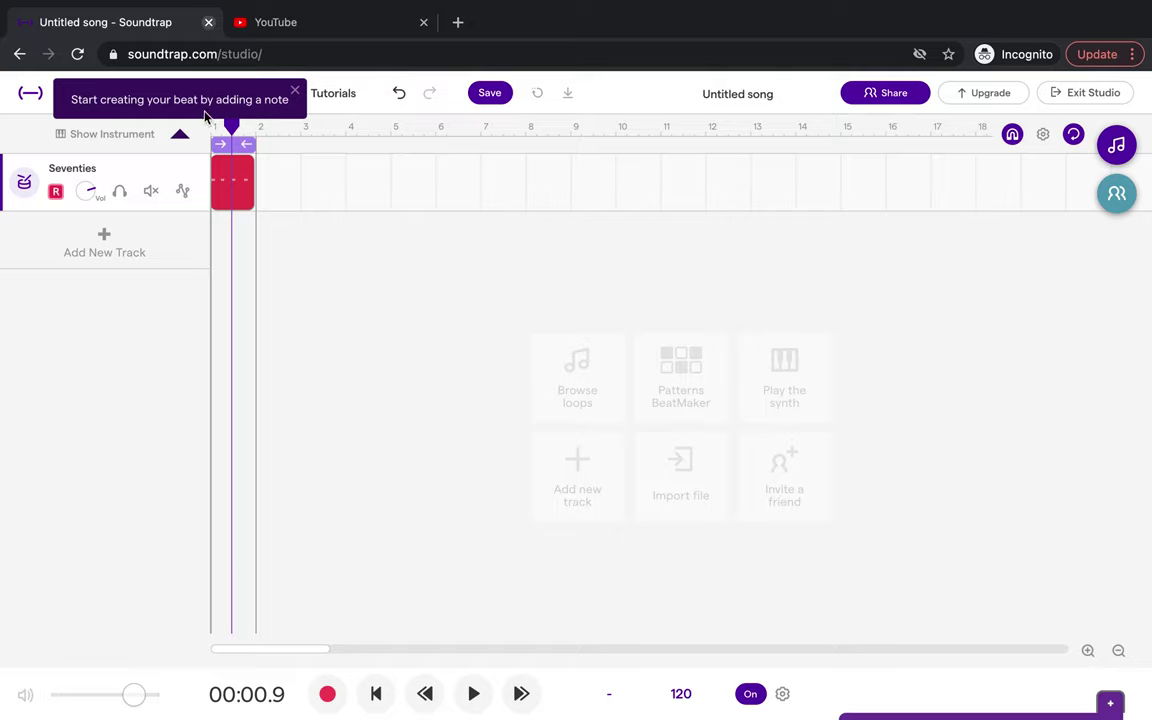
# Rewind to bar 1, duplicate the Seventies track, and glance at the drum kit lesson slide.
pyautogui.moveTo(231, 131); pyautogui.dragTo(203, 124)
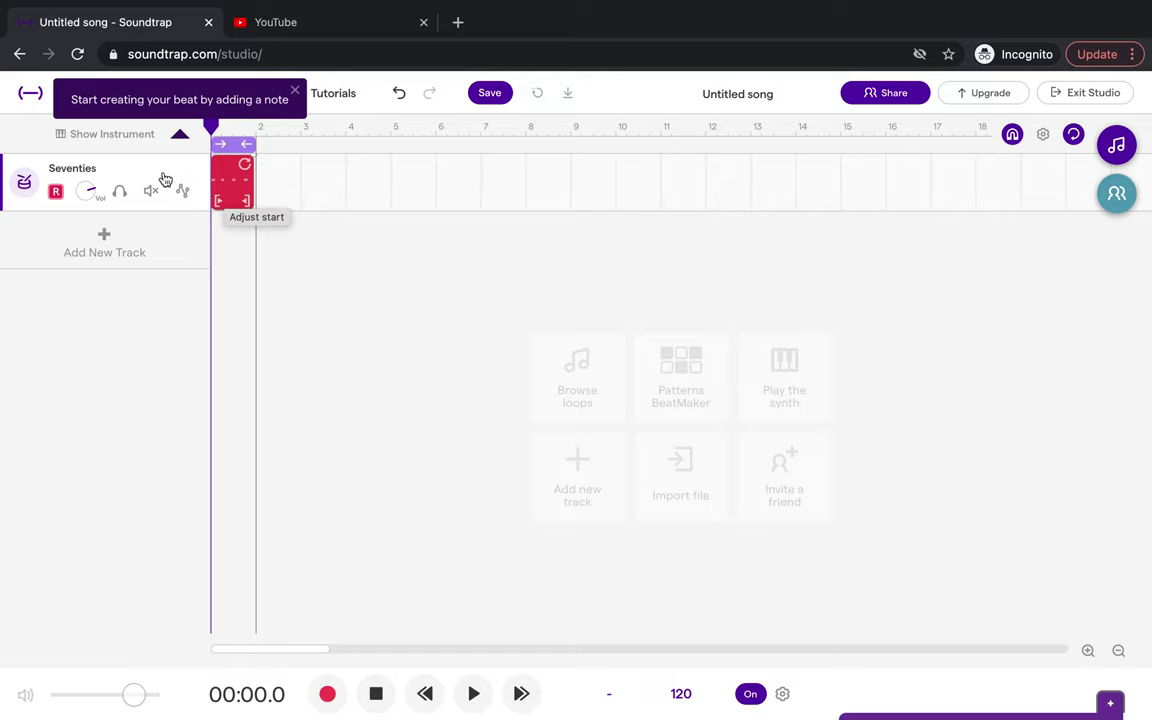
pyautogui.click(194, 171)
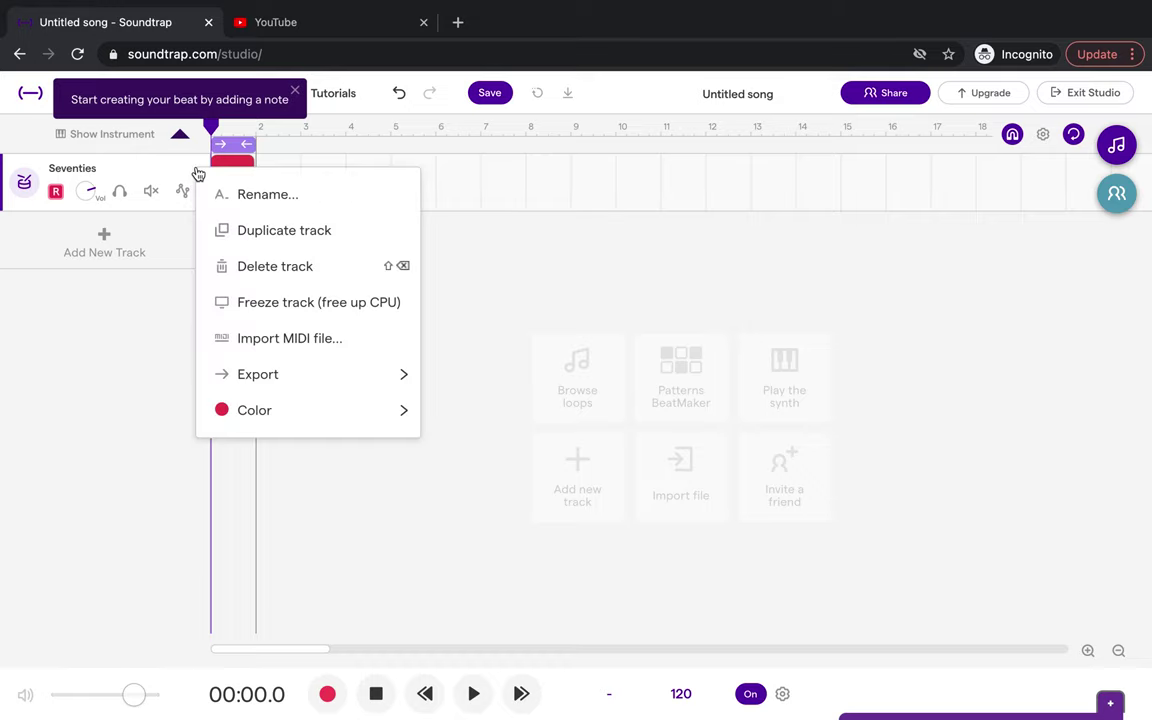
pyautogui.click(318, 238)
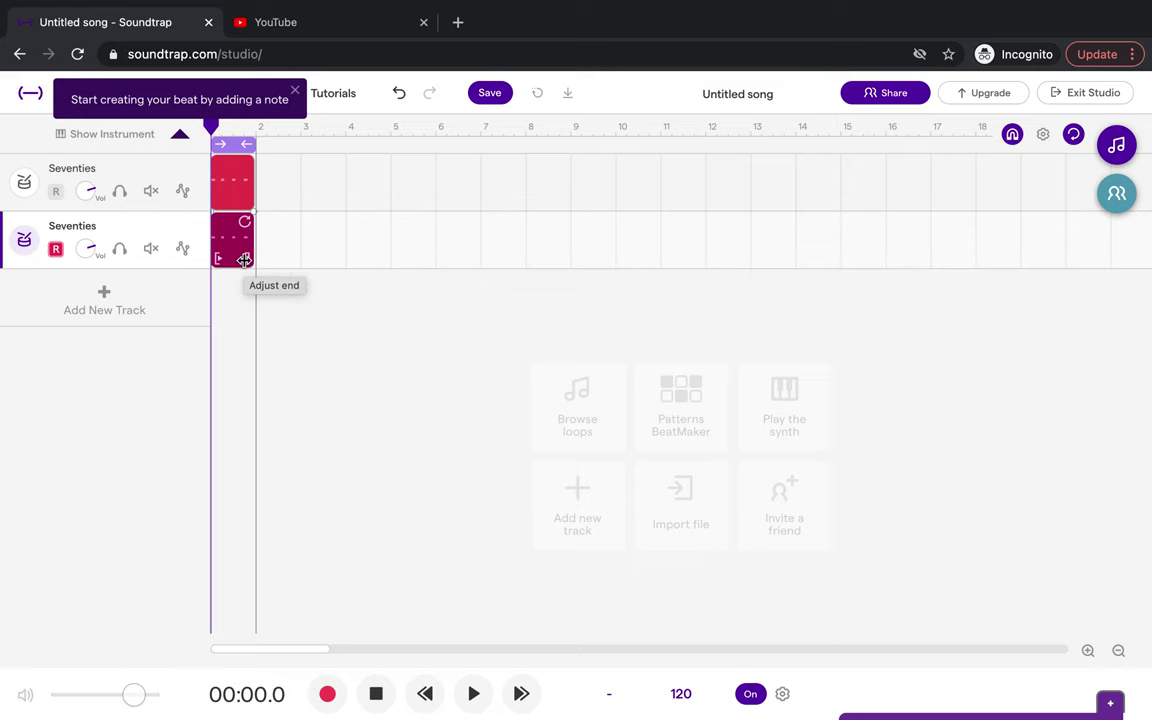
pyautogui.hotkey('ctrl', 'Left')
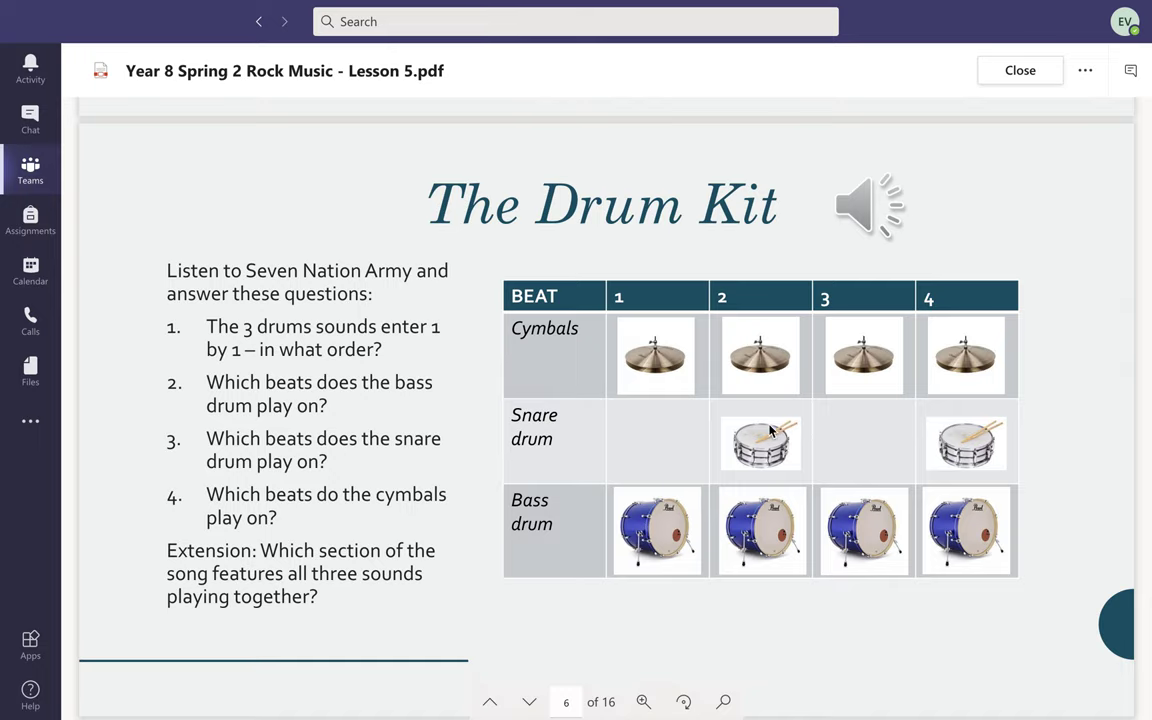
pyautogui.hotkey('ctrl', 'Right')
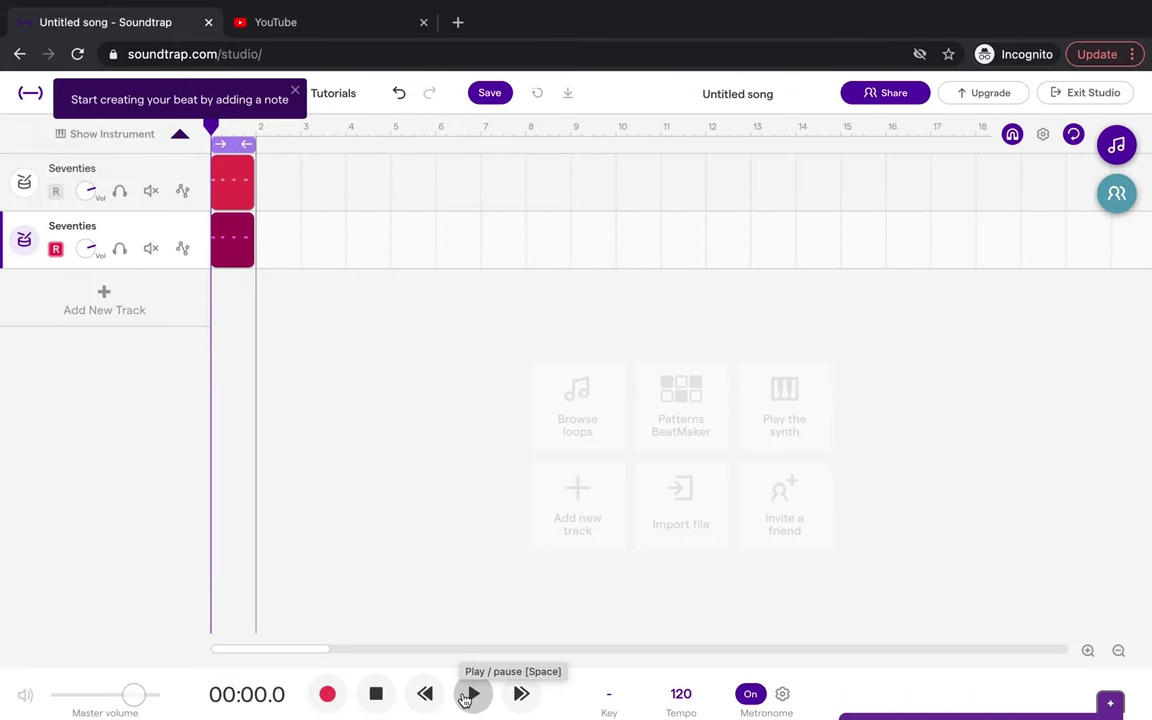
# Open the second track's clip in the drum-pad view and test the D snare pad several times.
pyautogui.moveTo(213, 201)
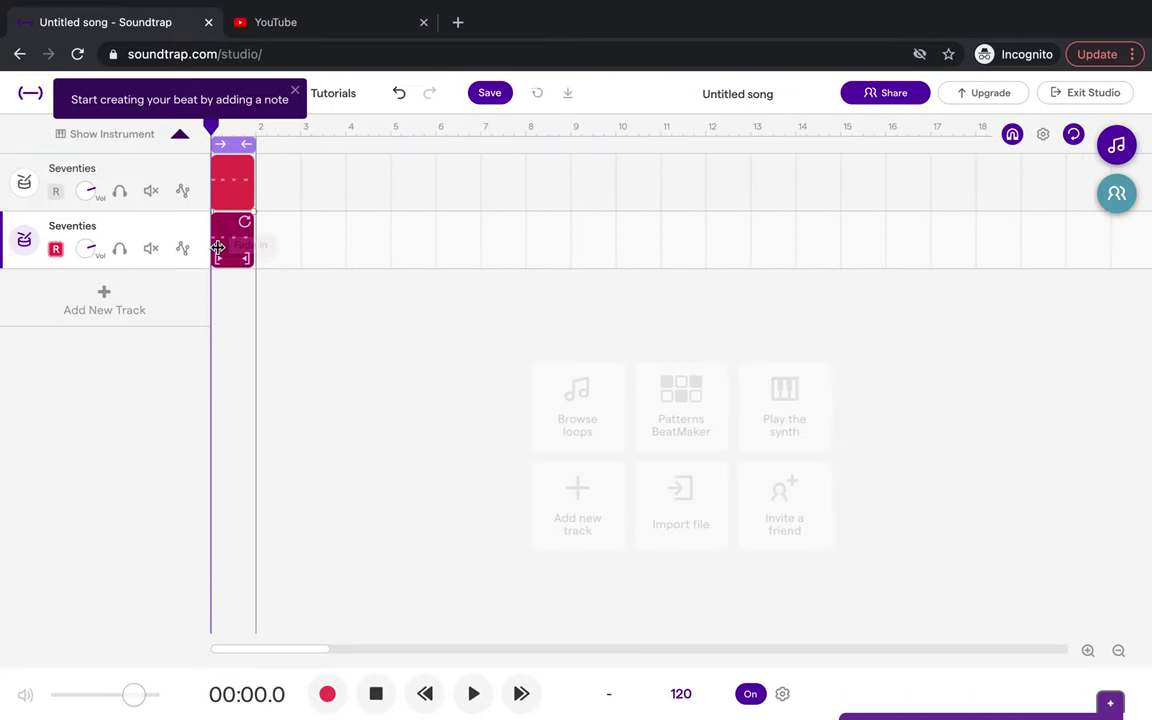
pyautogui.moveTo(233, 249)
pyautogui.doubleClick(237, 247)
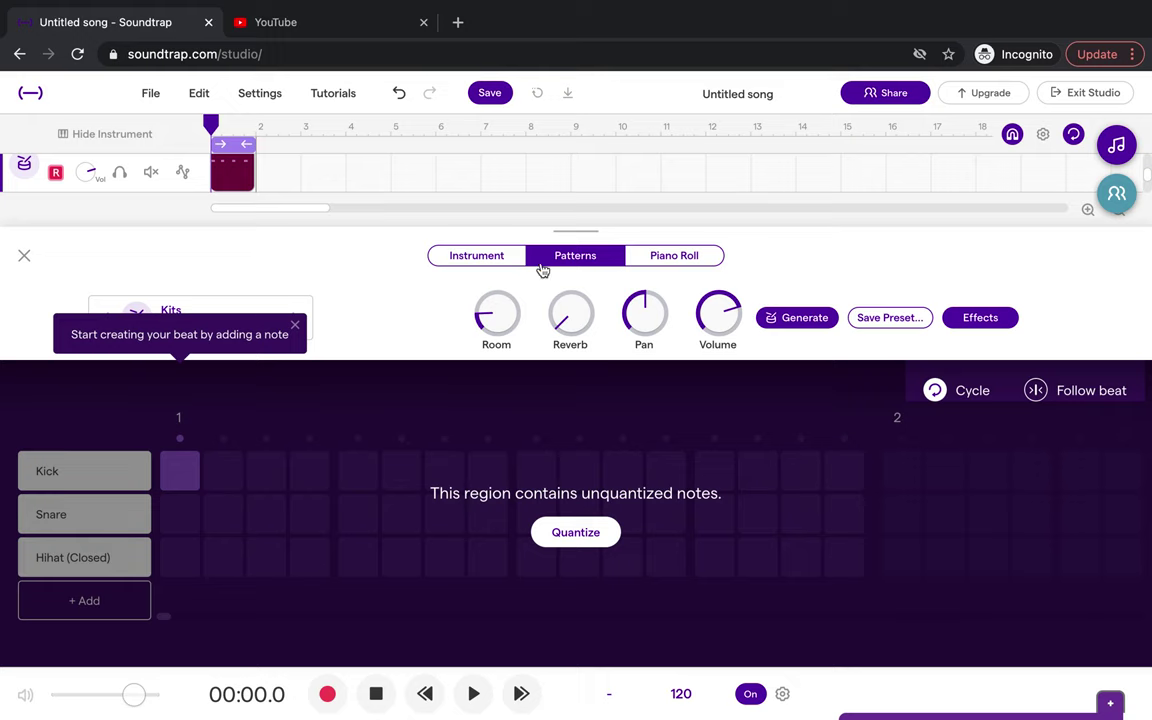
pyautogui.click(486, 256)
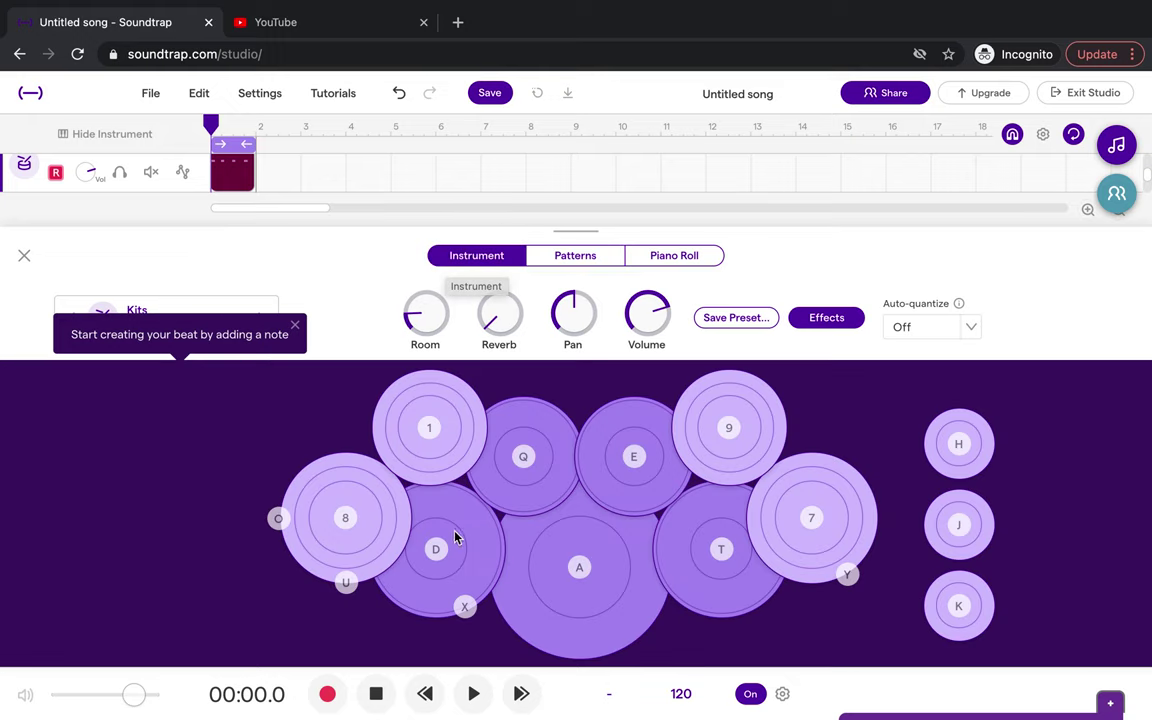
pyautogui.click(440, 555)
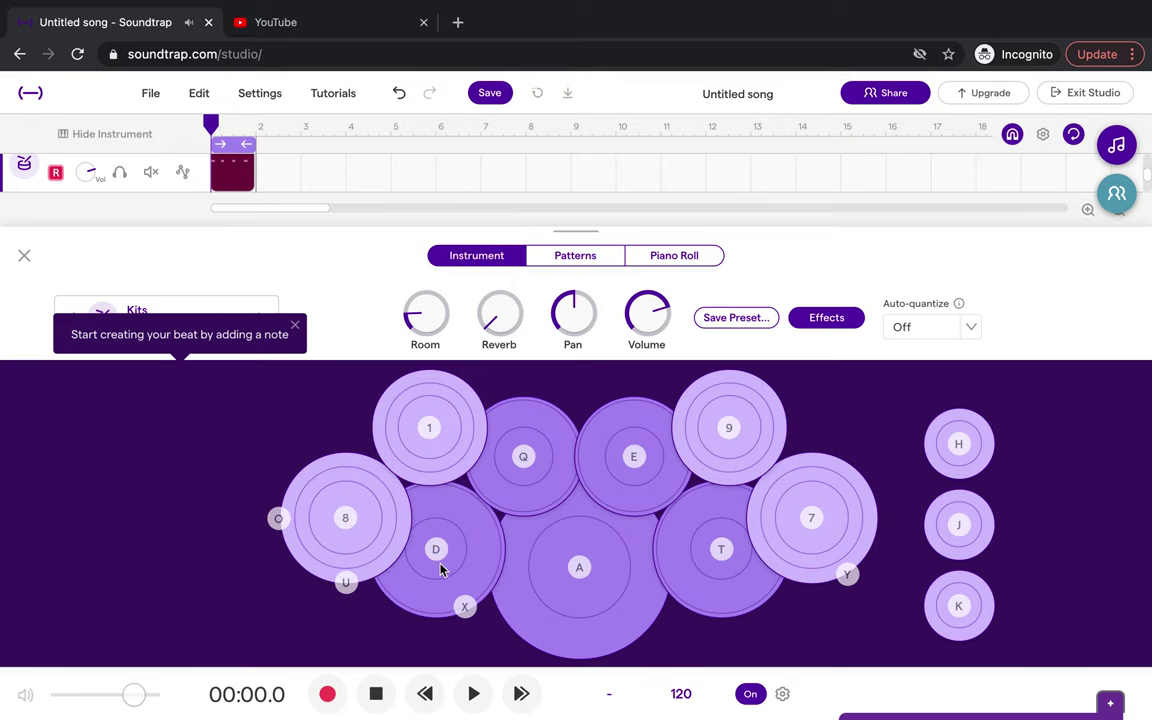
pyautogui.click(441, 569)
pyautogui.click(441, 569)
pyautogui.click(441, 569)
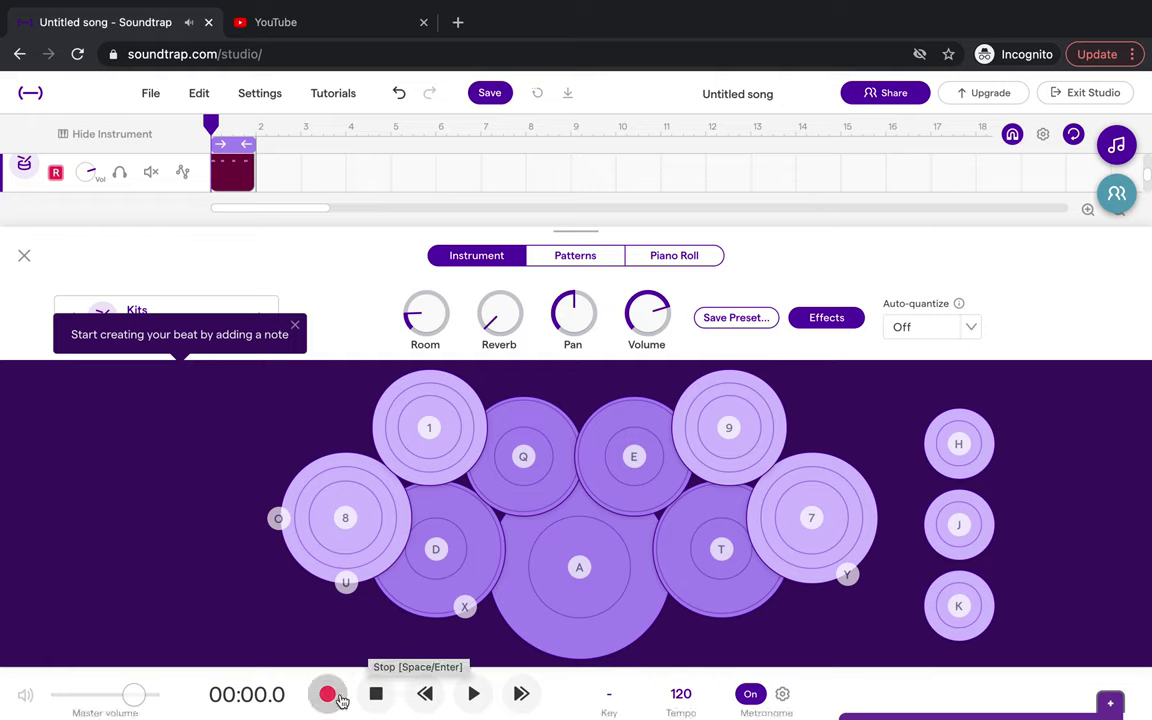
# Play back the beat, stop it, and set the playhead on the timeline.
pyautogui.click(473, 694)
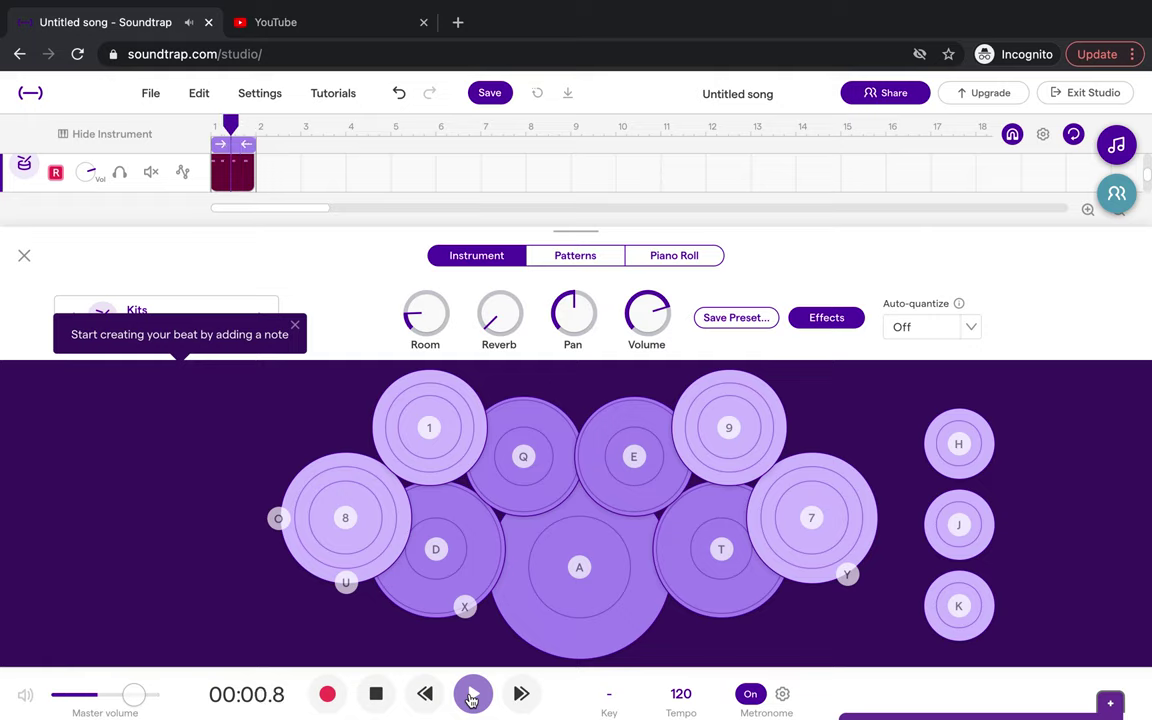
pyautogui.click(473, 695)
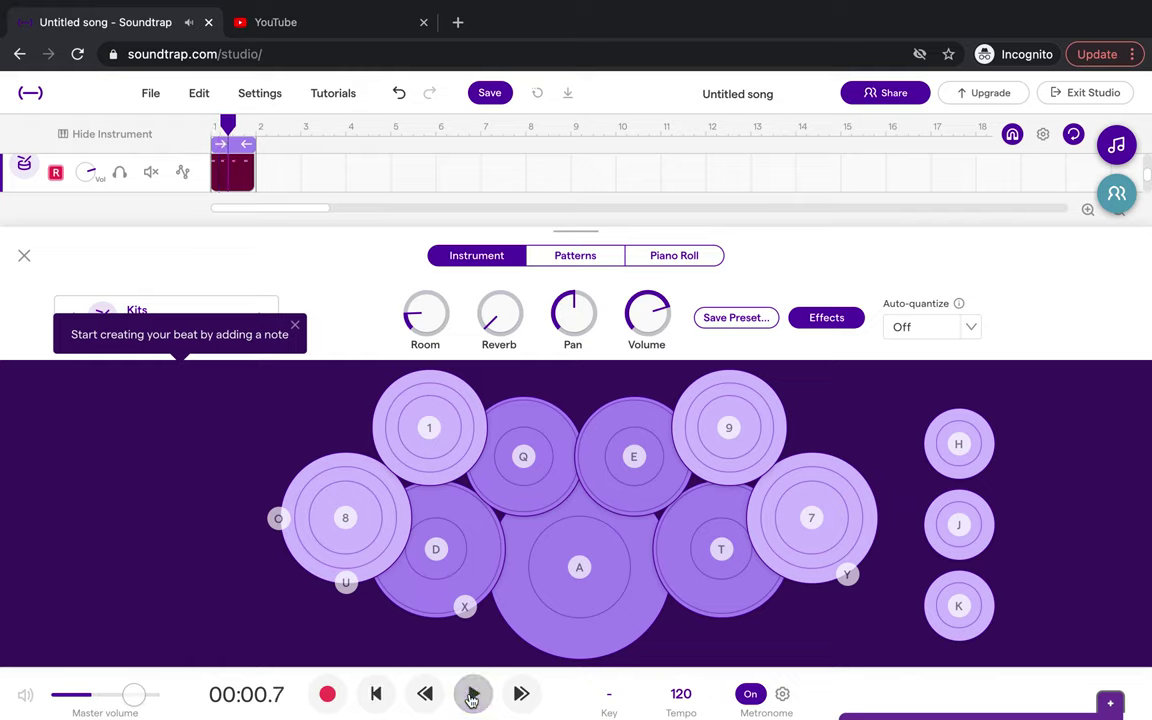
pyautogui.click(232, 120)
# Record a snare part from the song start onto the second track, then close the instrument panel.
pyautogui.moveTo(232, 120); pyautogui.dragTo(175, 134)
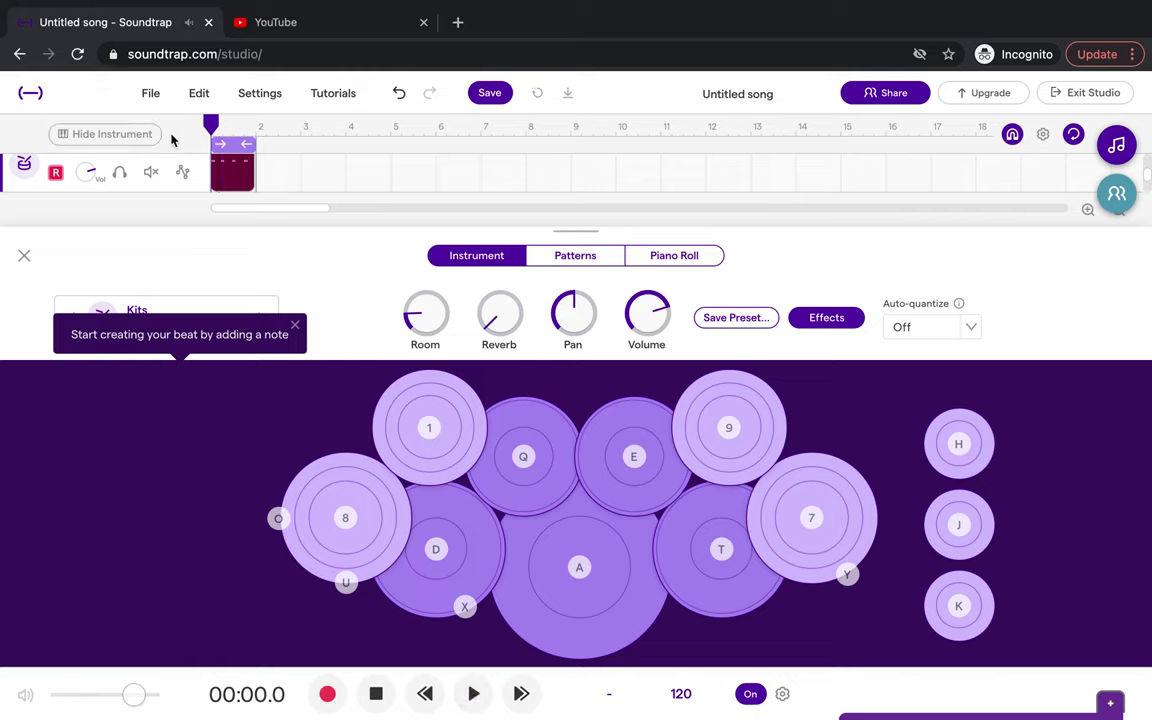
pyautogui.click(333, 698)
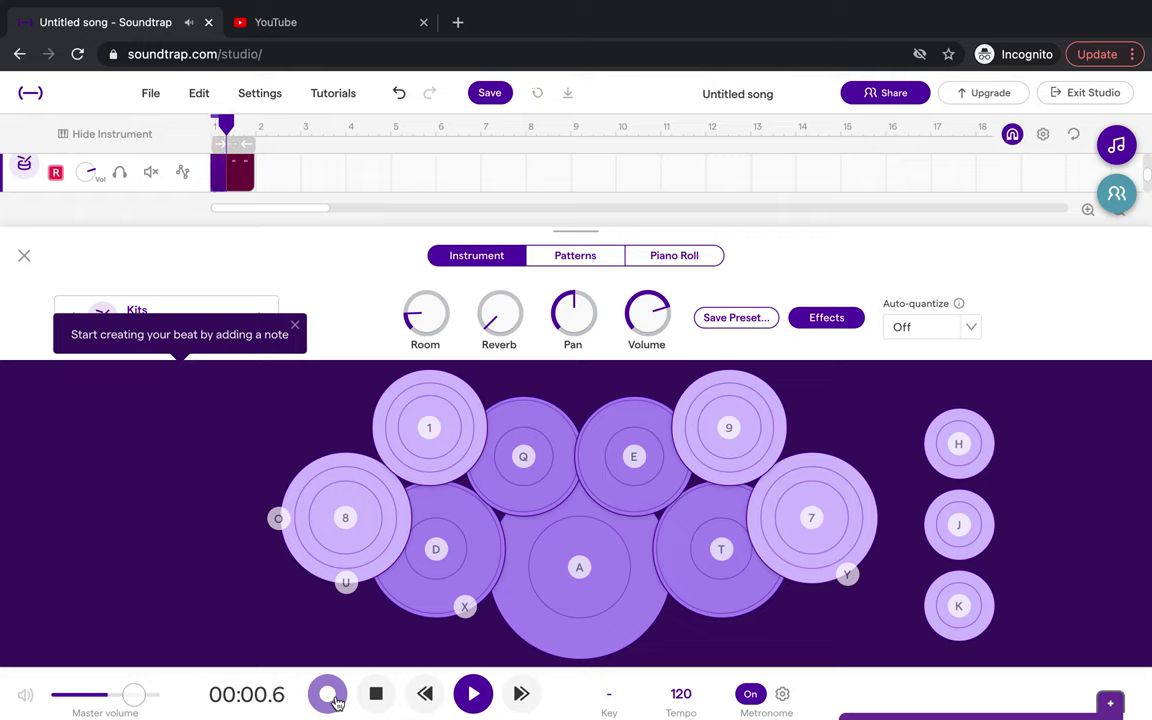
pyautogui.click(333, 700)
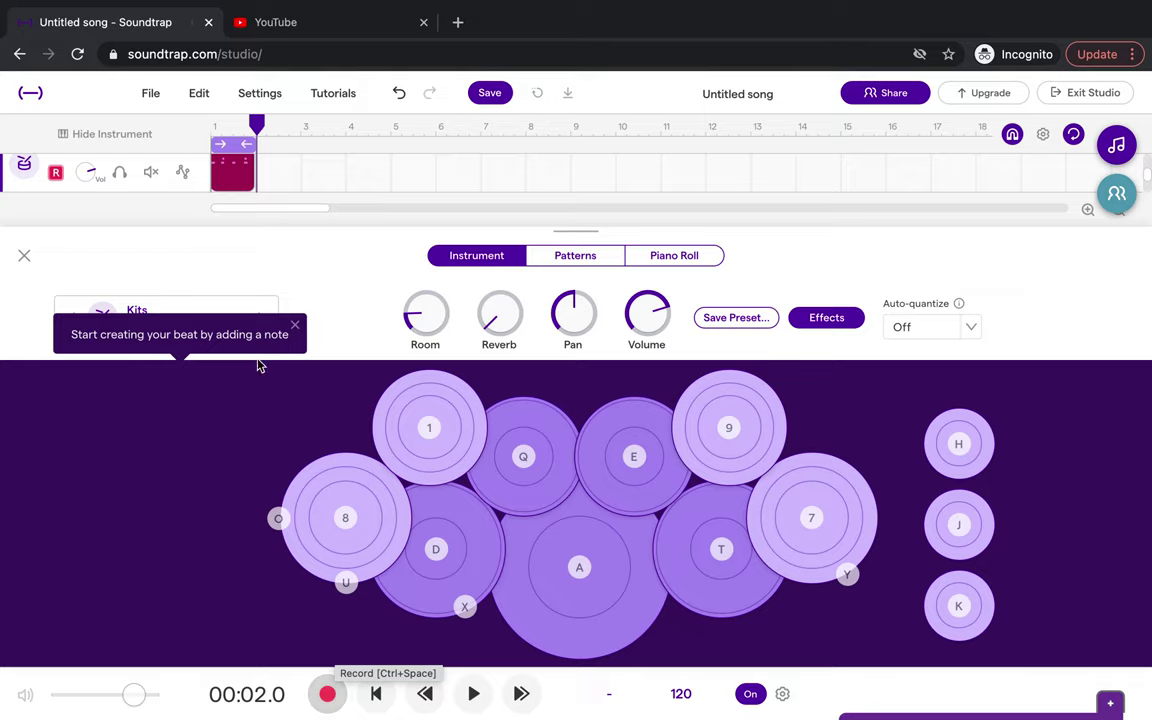
pyautogui.click(27, 255)
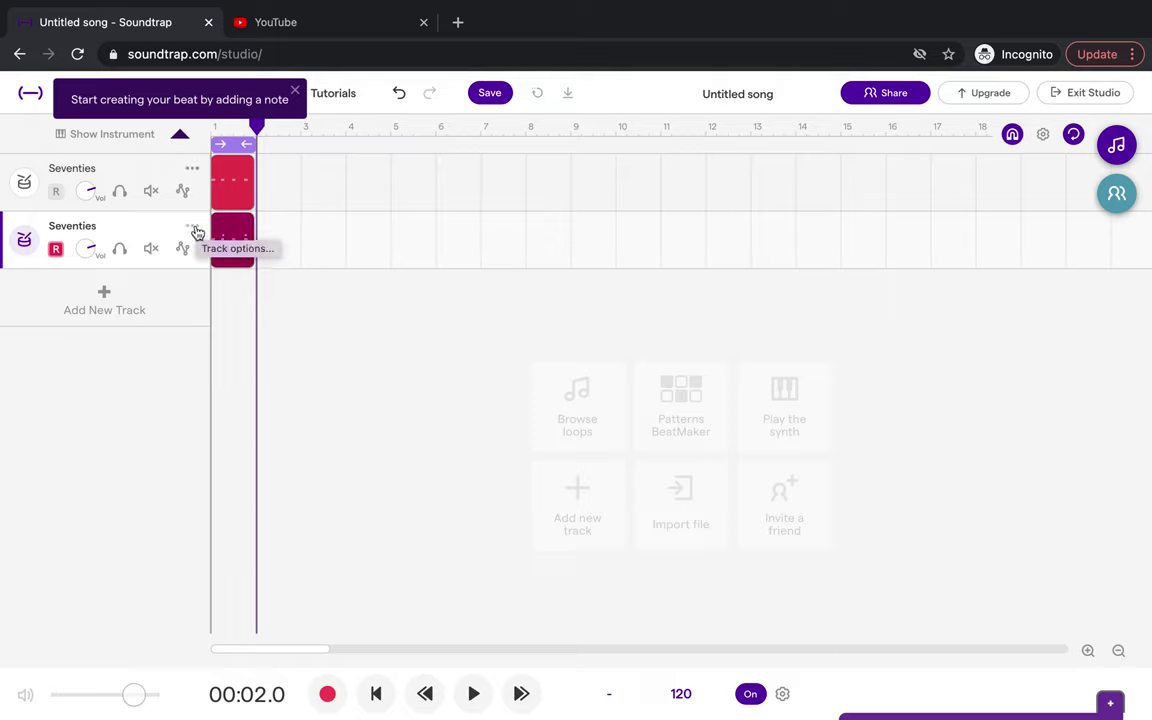
# Duplicate the second Seventies track into a third and open its clip's drum pads.
pyautogui.click(197, 232)
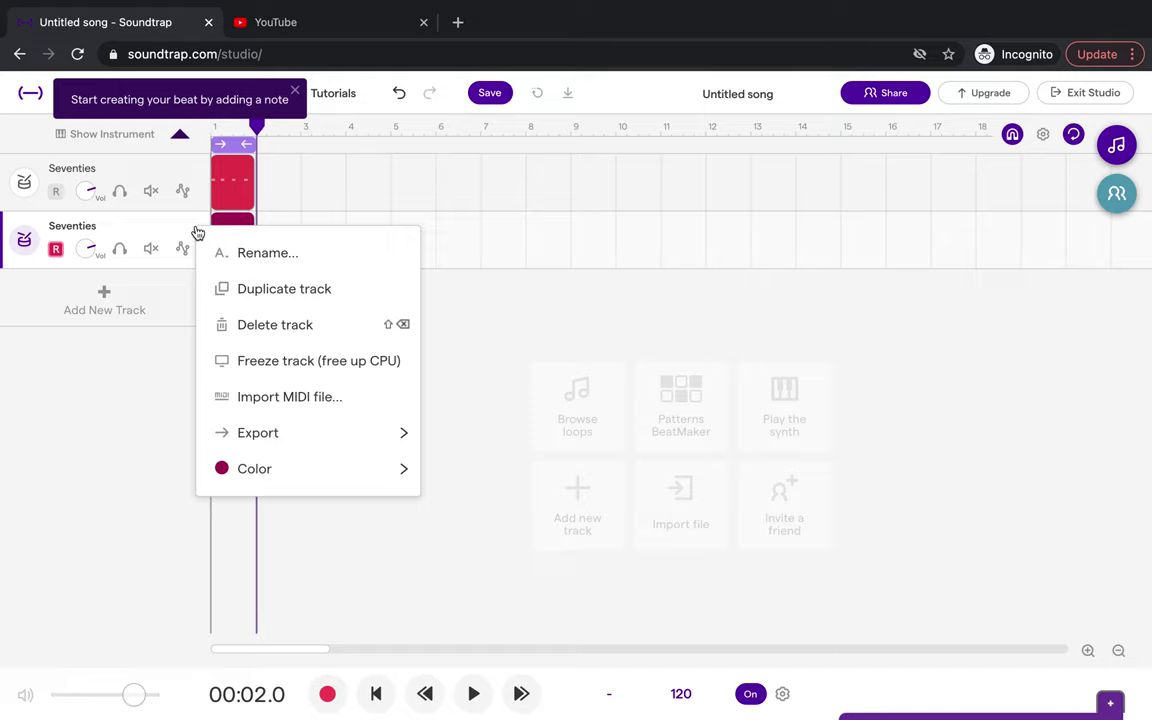
pyautogui.click(282, 289)
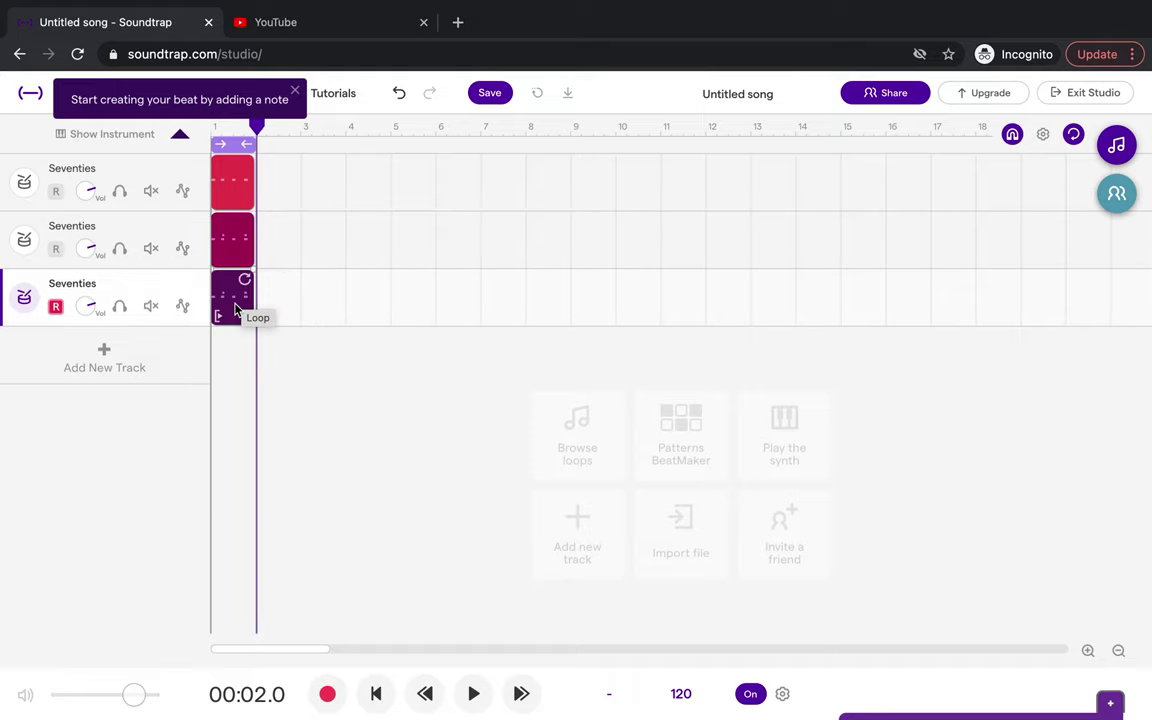
pyautogui.doubleClick(233, 303)
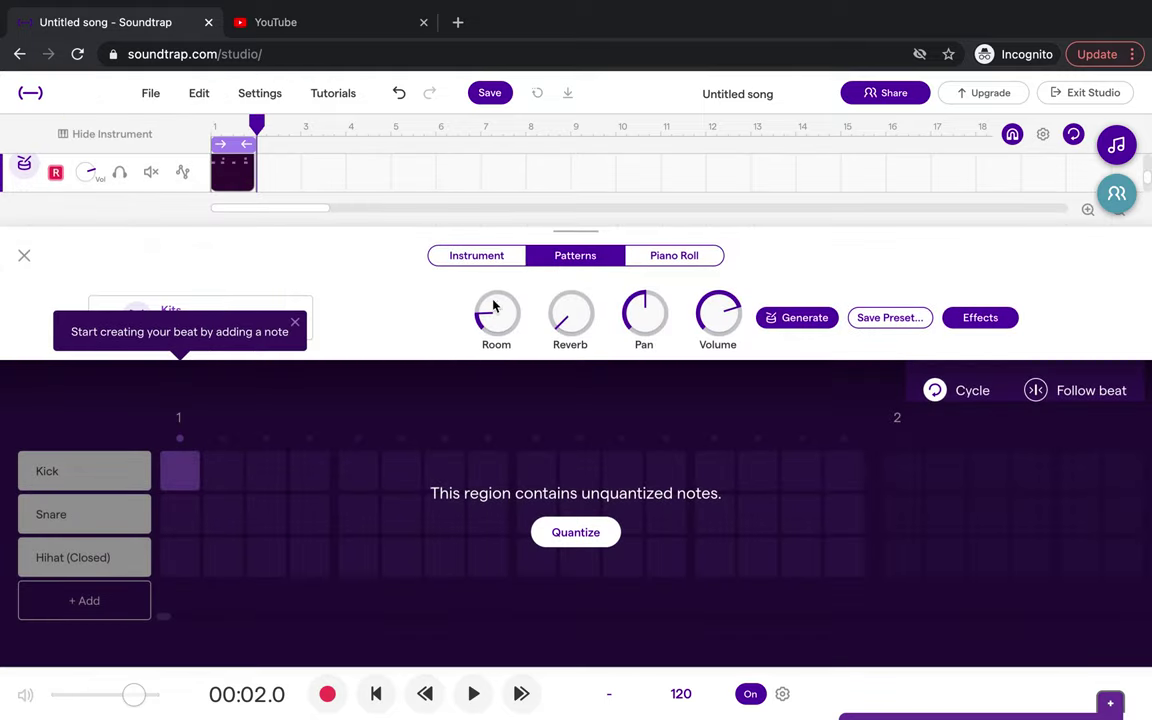
pyautogui.click(484, 259)
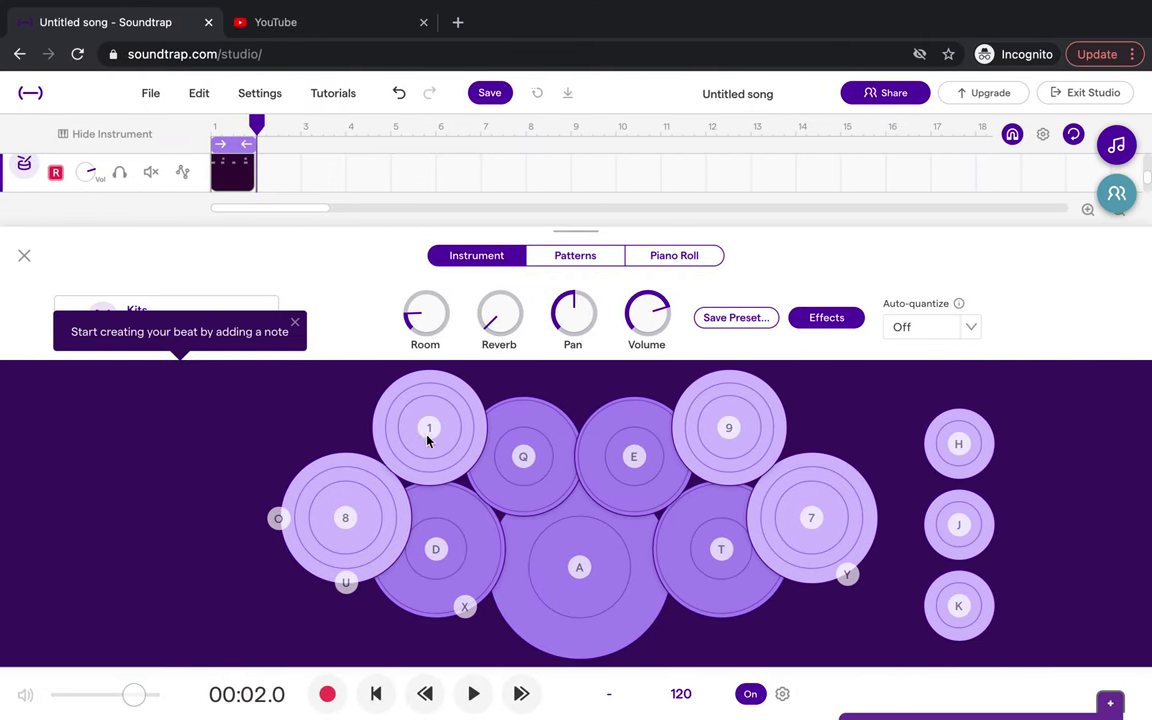
# Test cymbal pad 1 a few times, then rewind and start playback.
pyautogui.click(443, 441)
pyautogui.click(443, 441)
pyautogui.click(443, 441)
pyautogui.click(443, 441)
pyautogui.click(366, 696)
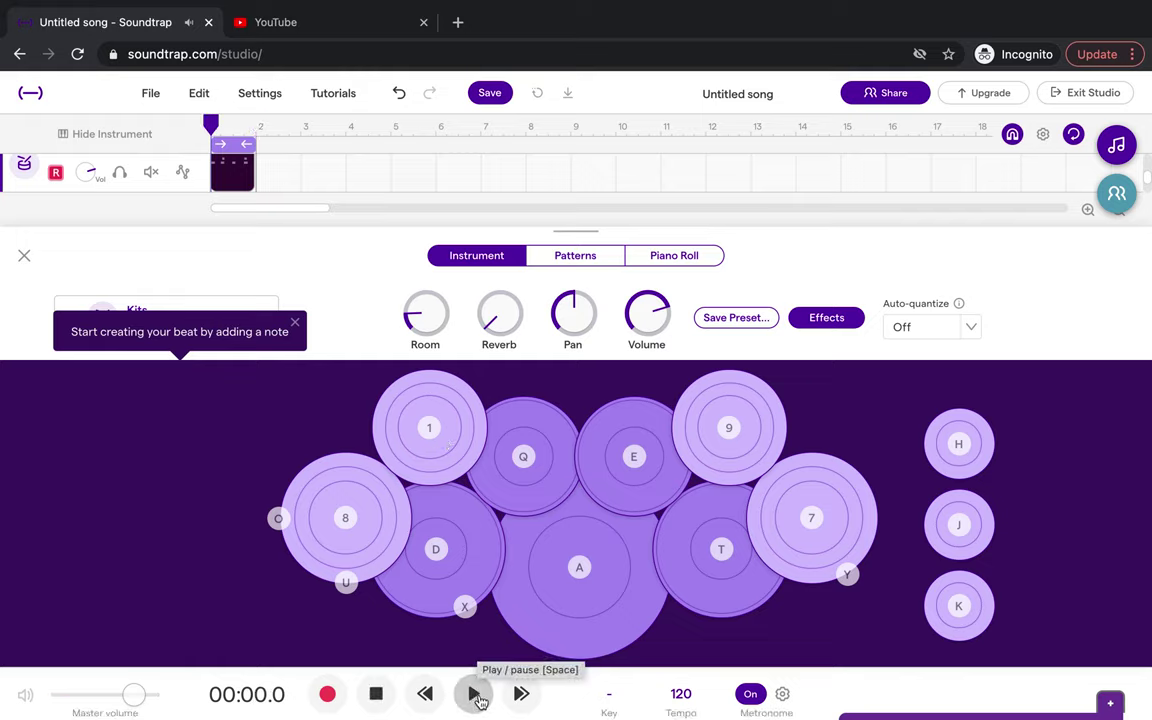
pyautogui.click(474, 698)
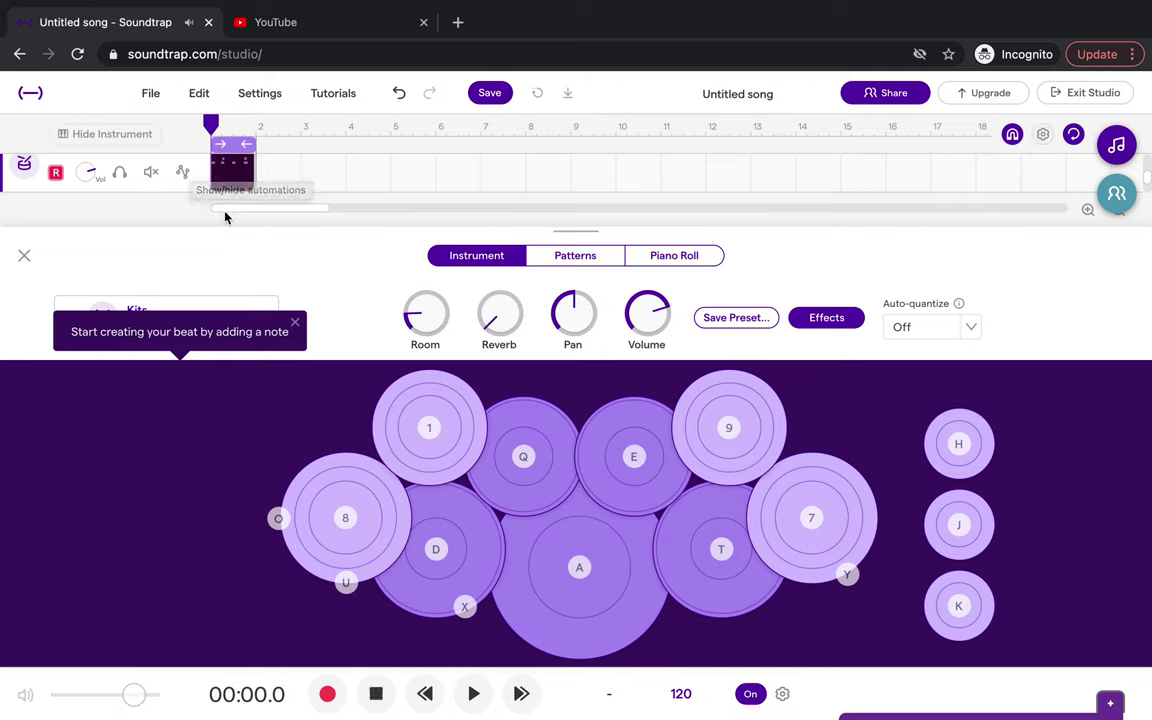
# Record the cymbal part, then play the combined three-drum beat from the start.
pyautogui.click(328, 694)
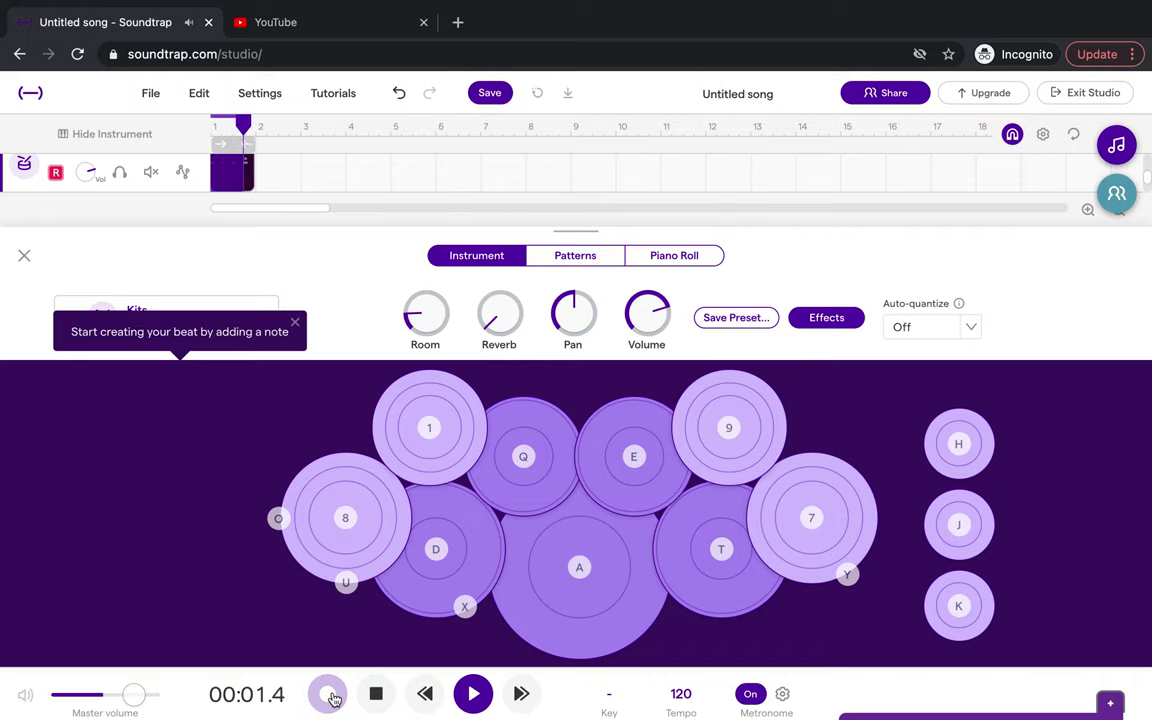
pyautogui.click(331, 696)
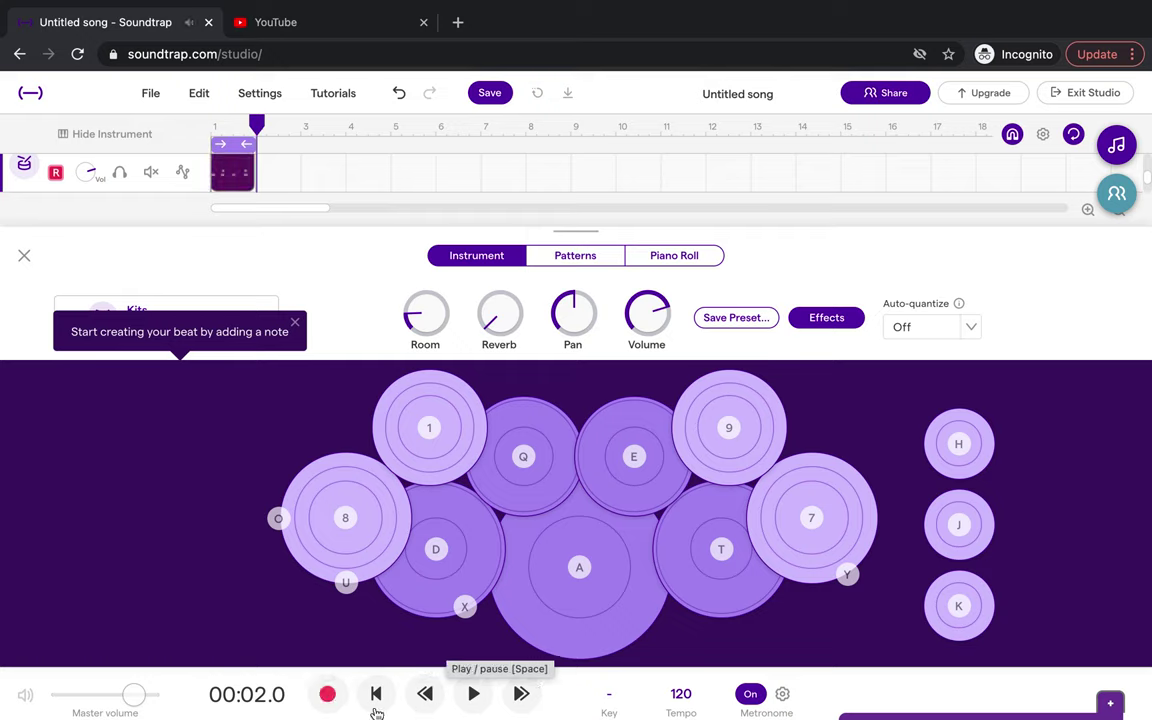
pyautogui.click(425, 694)
pyautogui.click(478, 696)
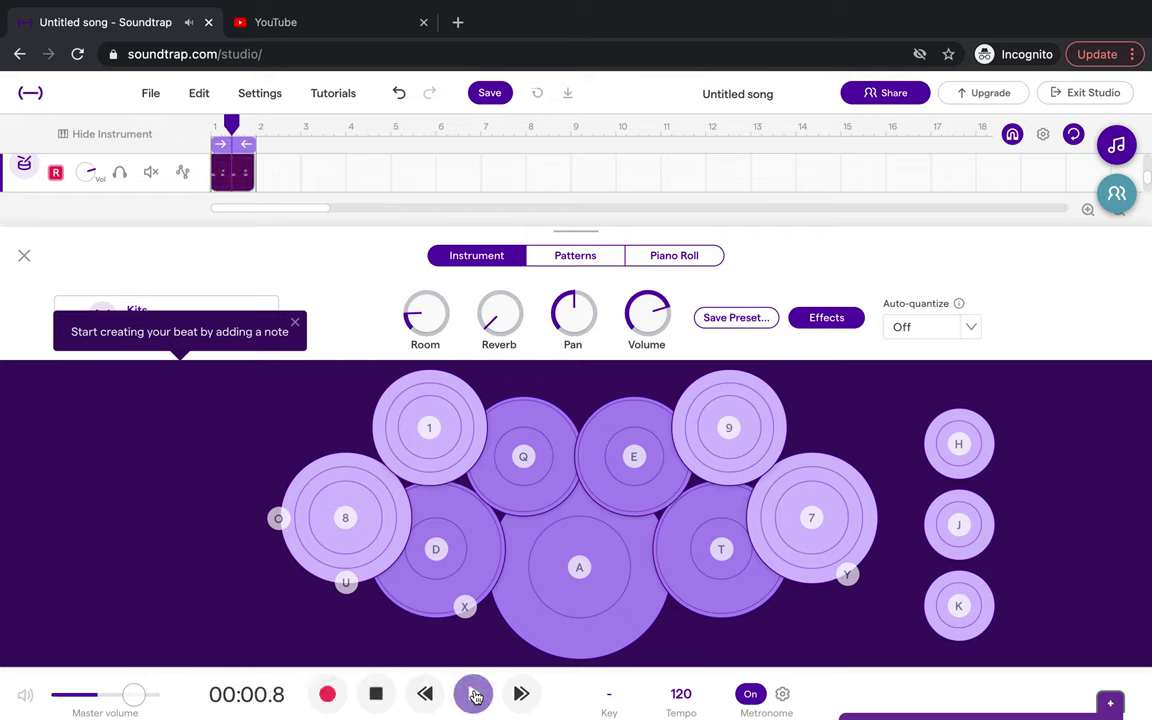
# Close the Seventies drum kit panel, stop playback, exit full screen and glance at the lesson slide.
pyautogui.click(25, 262)
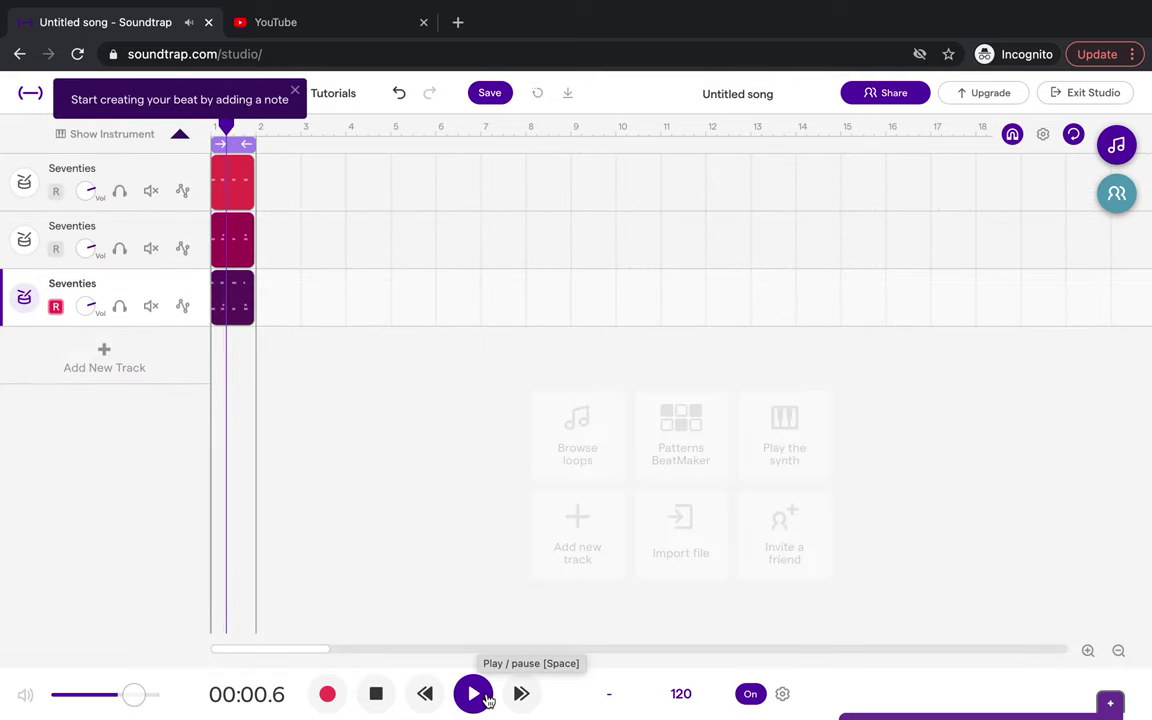
pyautogui.click(379, 704)
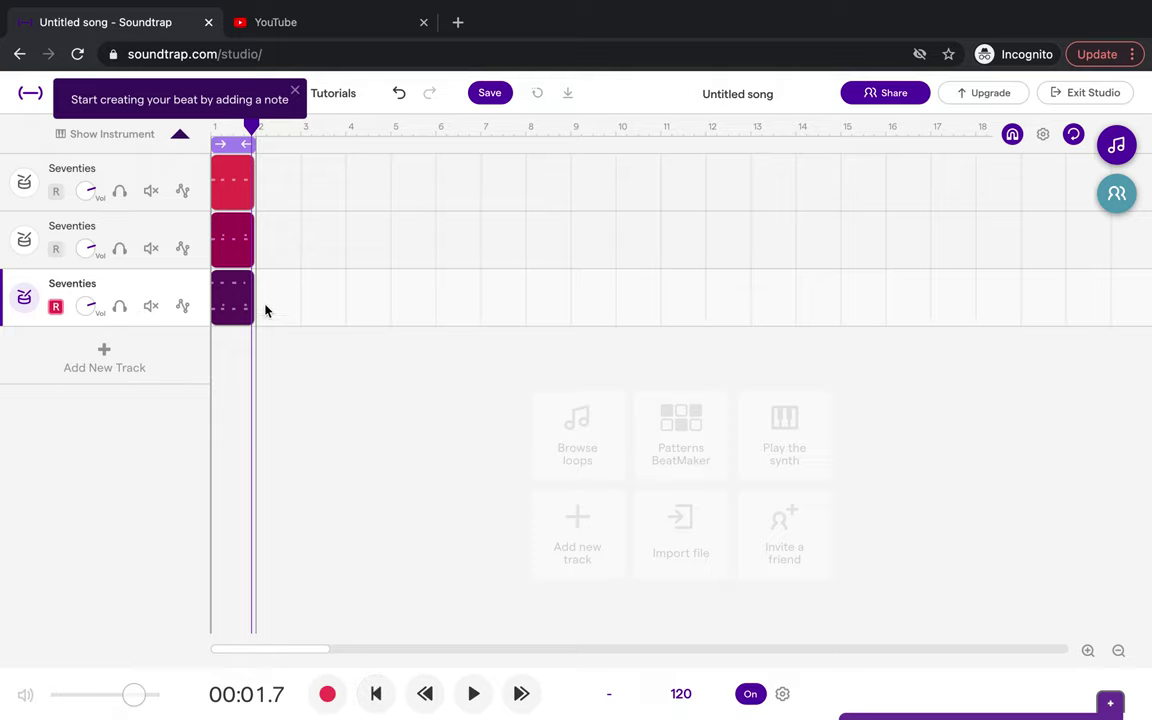
pyautogui.press('ctrl+super+f')
pyautogui.hotkey('ctrl', 'Left')
pyautogui.hotkey('ctrl', 'Right')
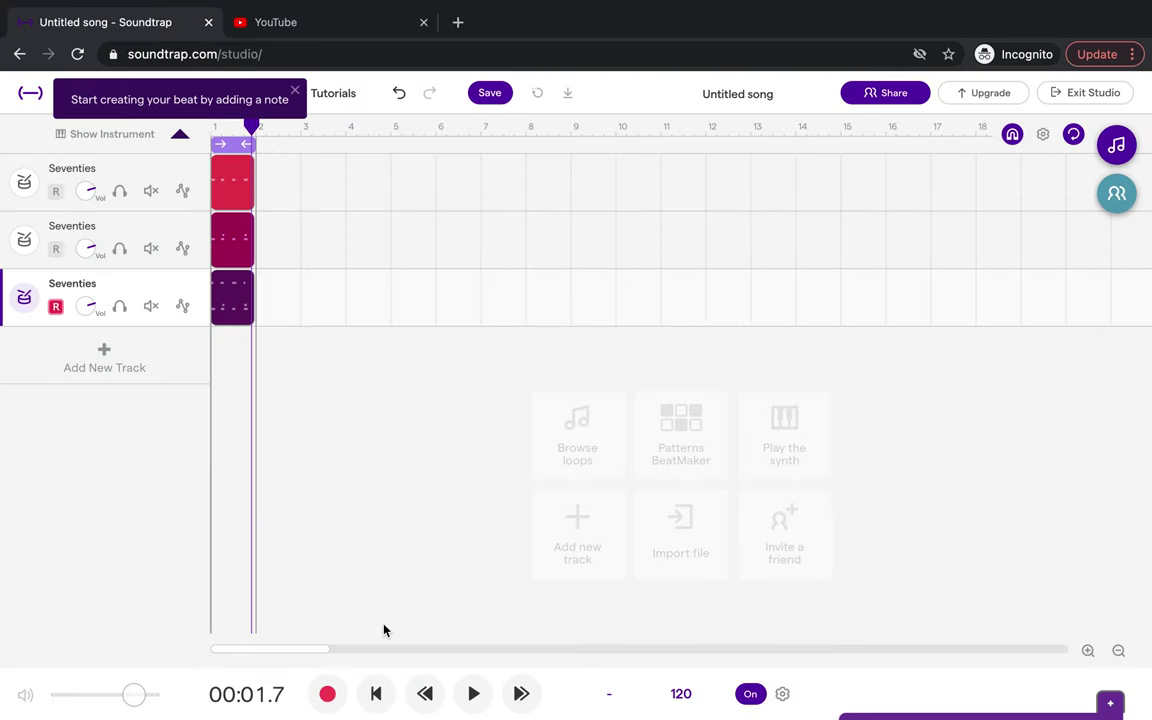